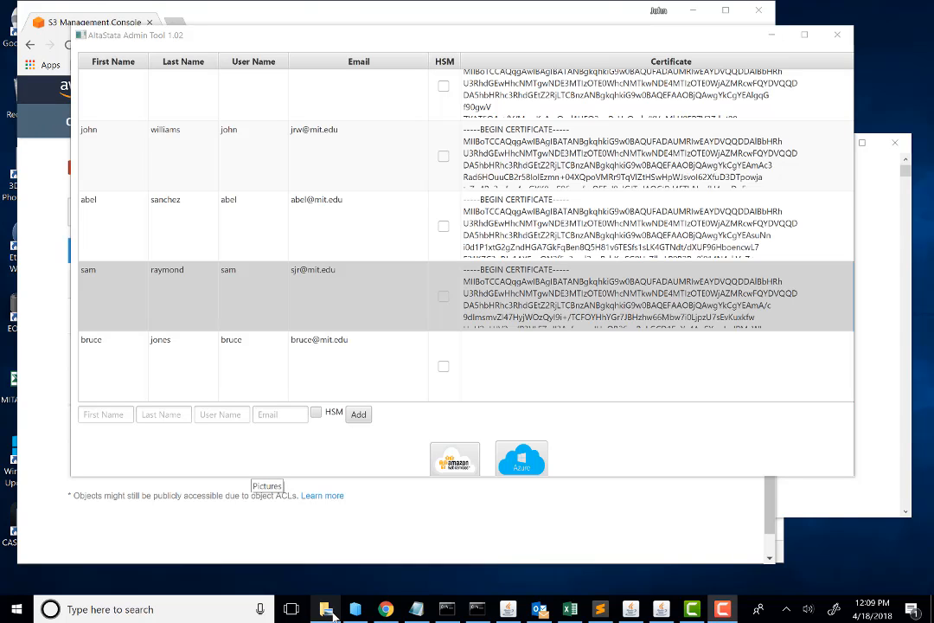
Step: Switch to File Explorer, go to the C:\AltaStata folder and open a Git Bash terminal there
left_click(260, 519)
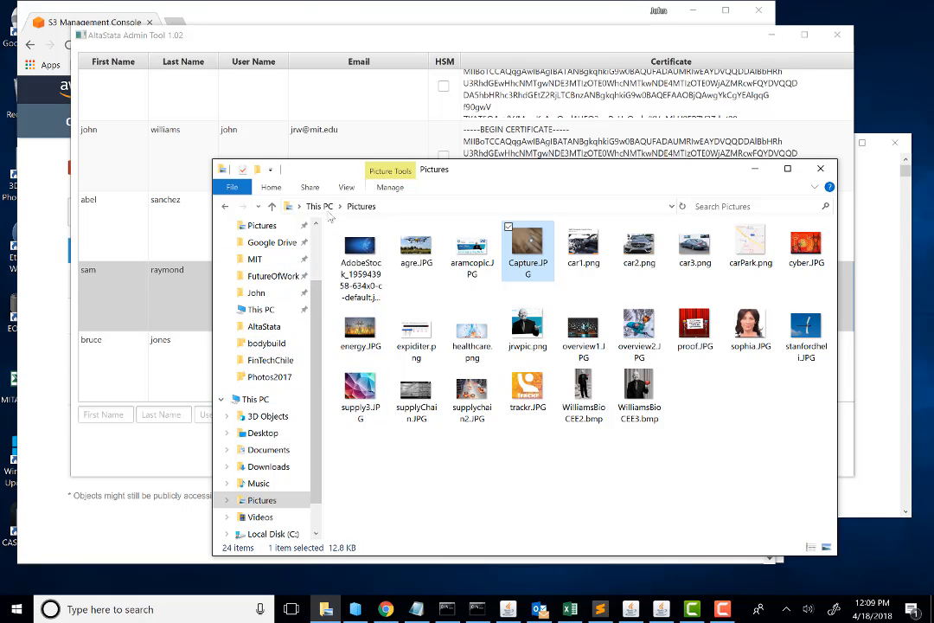
left_click(282, 261)
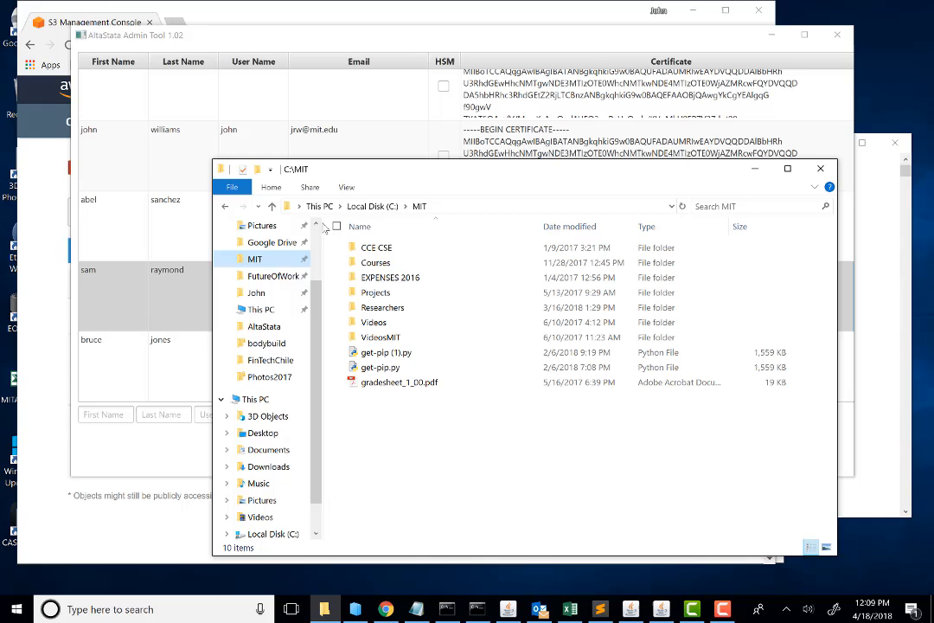
left_click(373, 206)
double_click(374, 277)
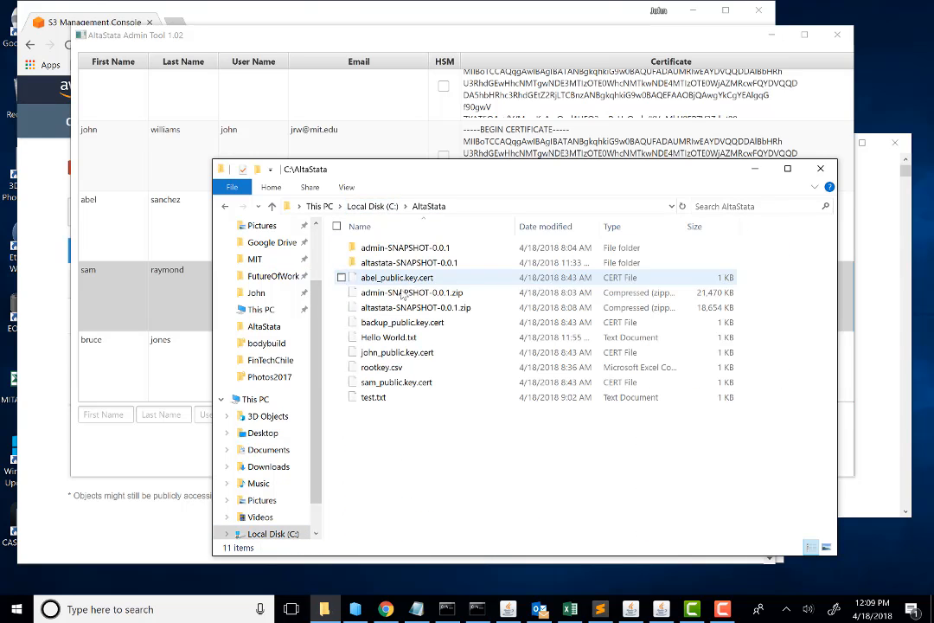
right_click(363, 453)
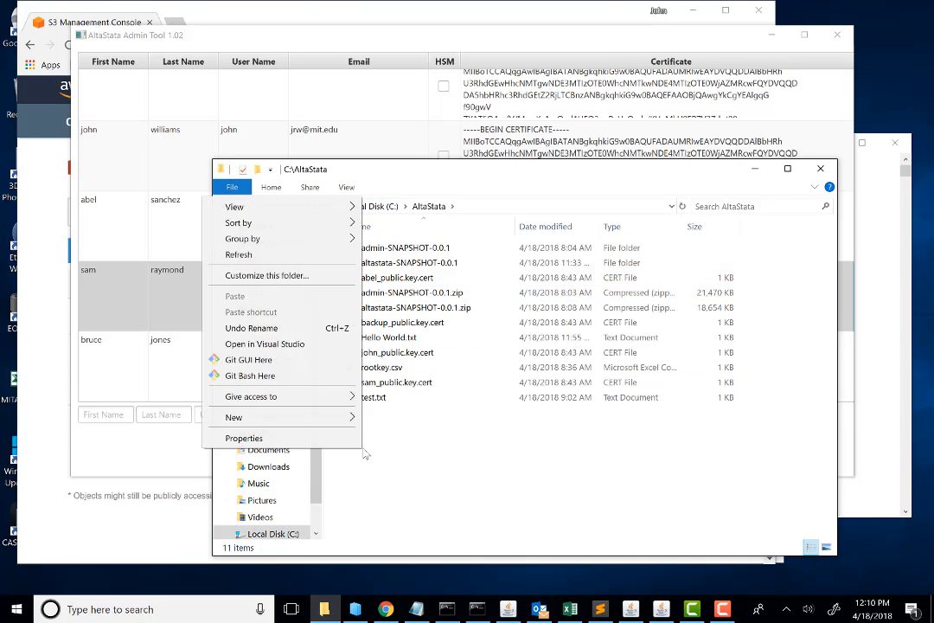
left_click(266, 380)
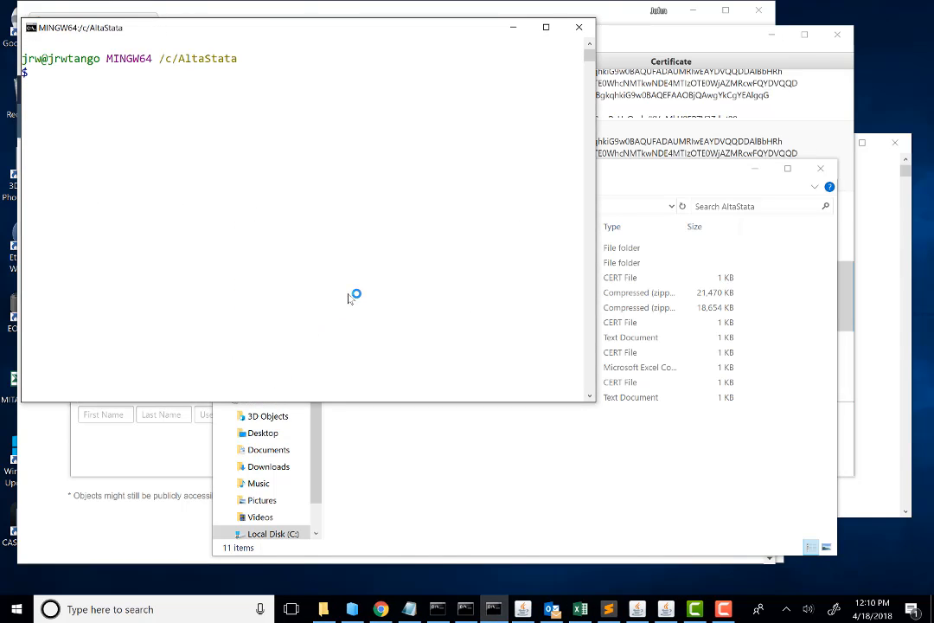
Step: Check the installed Java version with java -version and highlight the version number in the output
type("java -version")
key("Return")
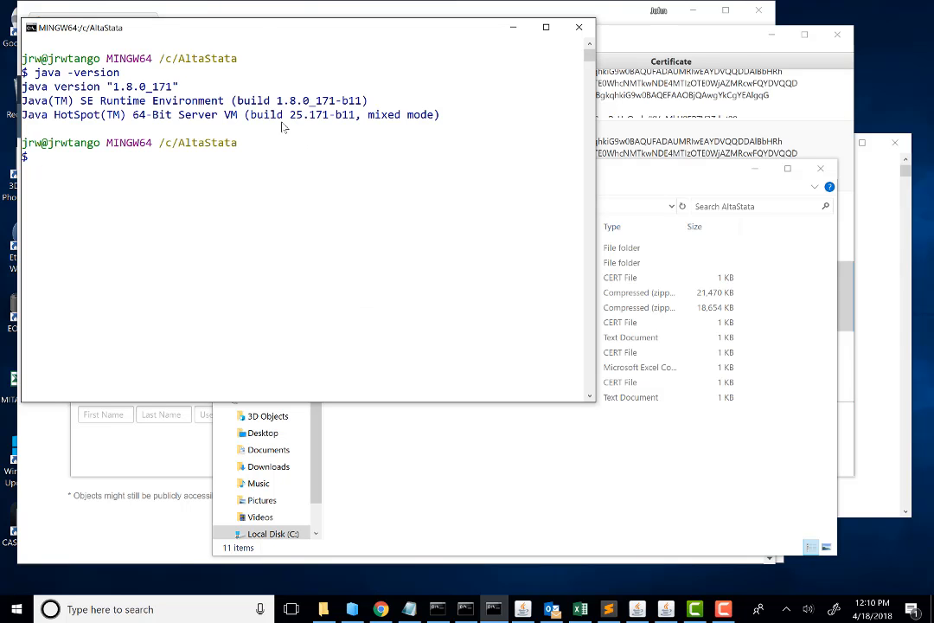
left_click_drag(223, 24, 379, 105)
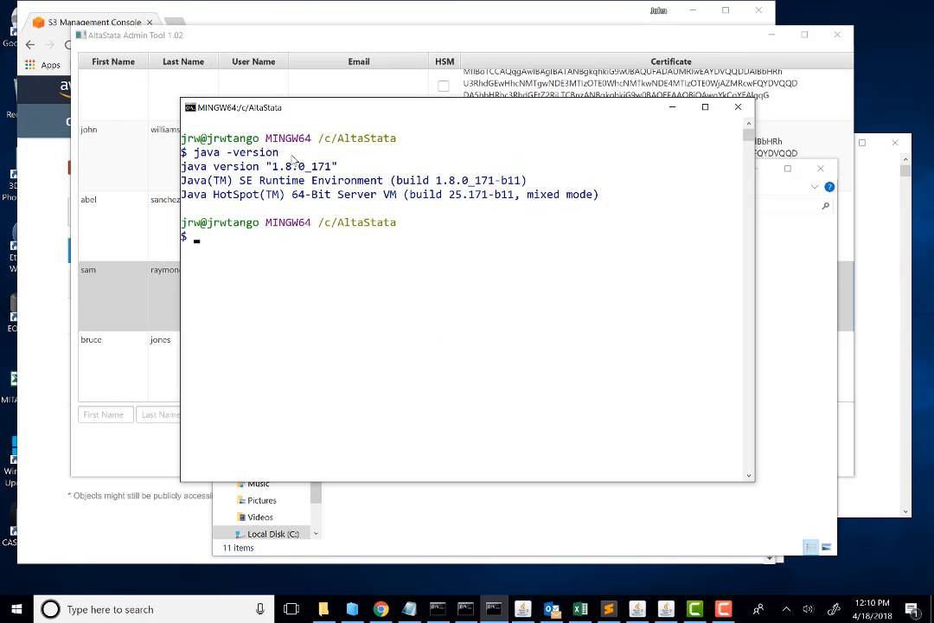
left_click_drag(266, 166, 341, 170)
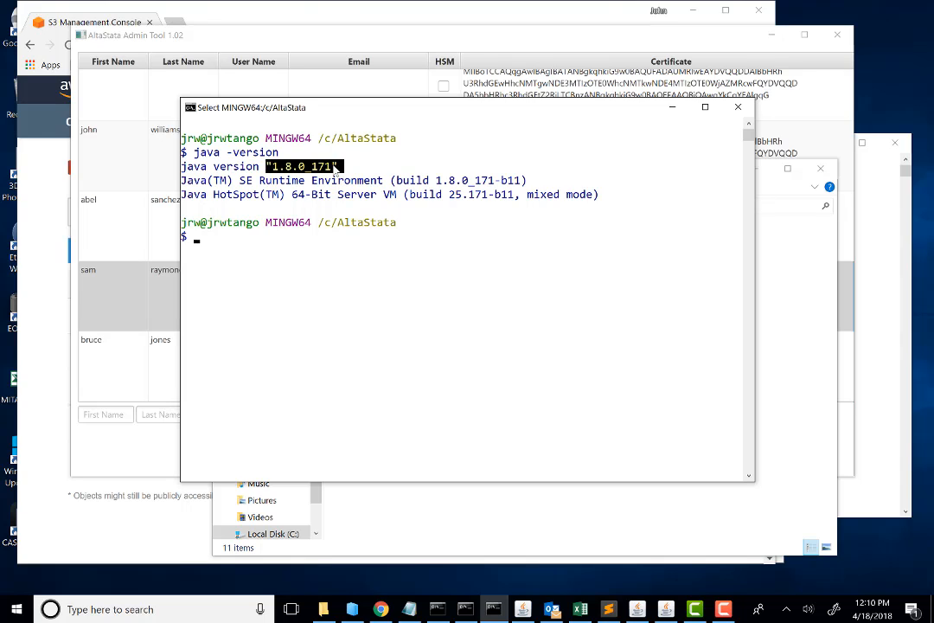
left_click(288, 167)
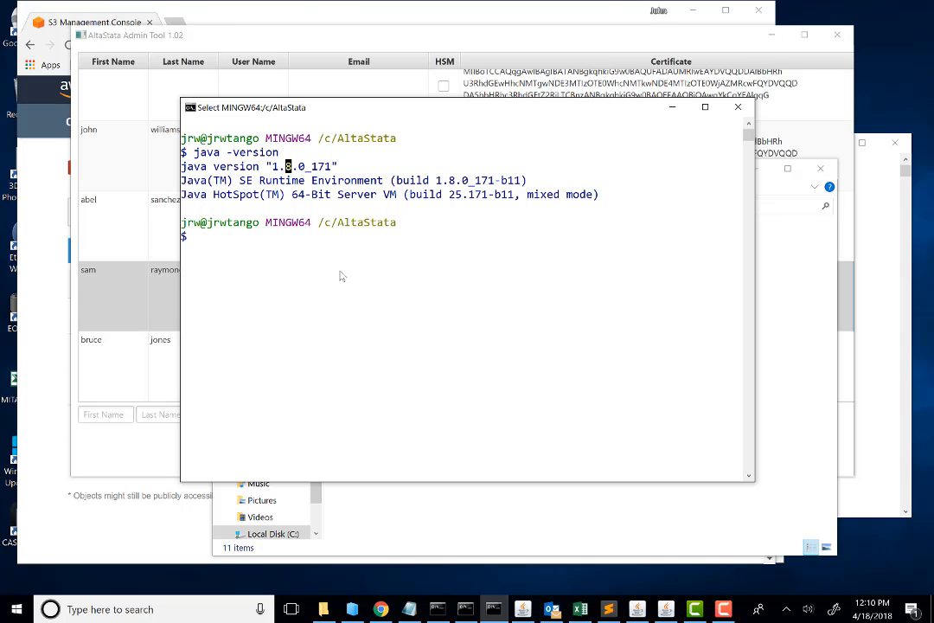
left_click_drag(452, 112, 365, 133)
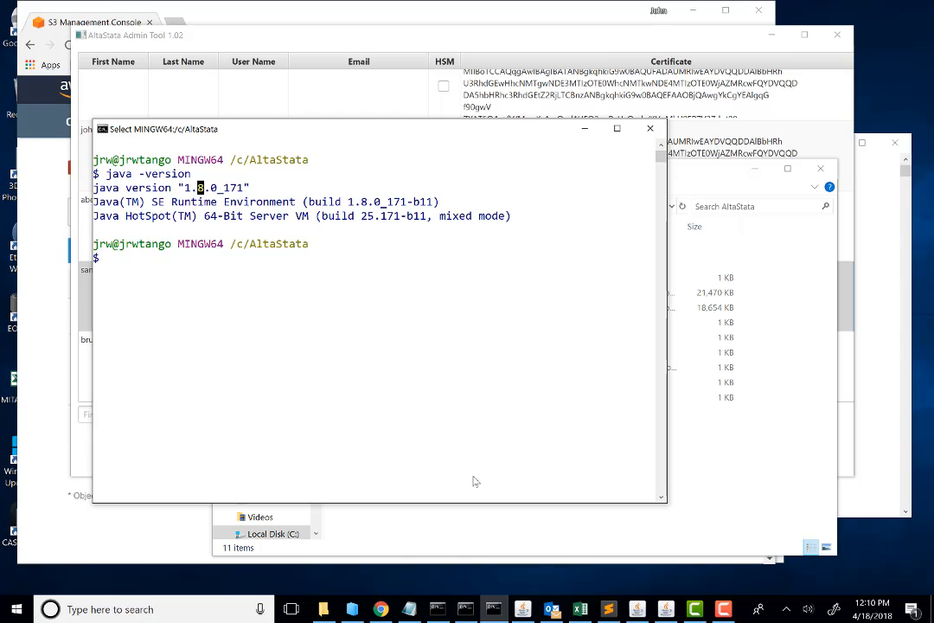
Step: Switch to Chrome and enter the address s3.amazonaws.com/ in a new browser tab without loading it
left_click(380, 609)
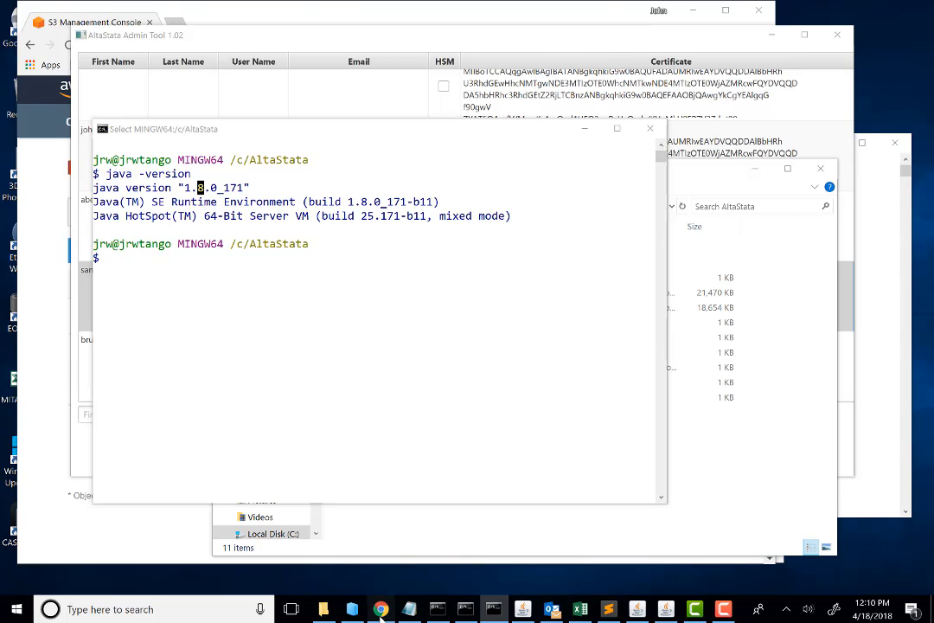
left_click(173, 22)
type("s")
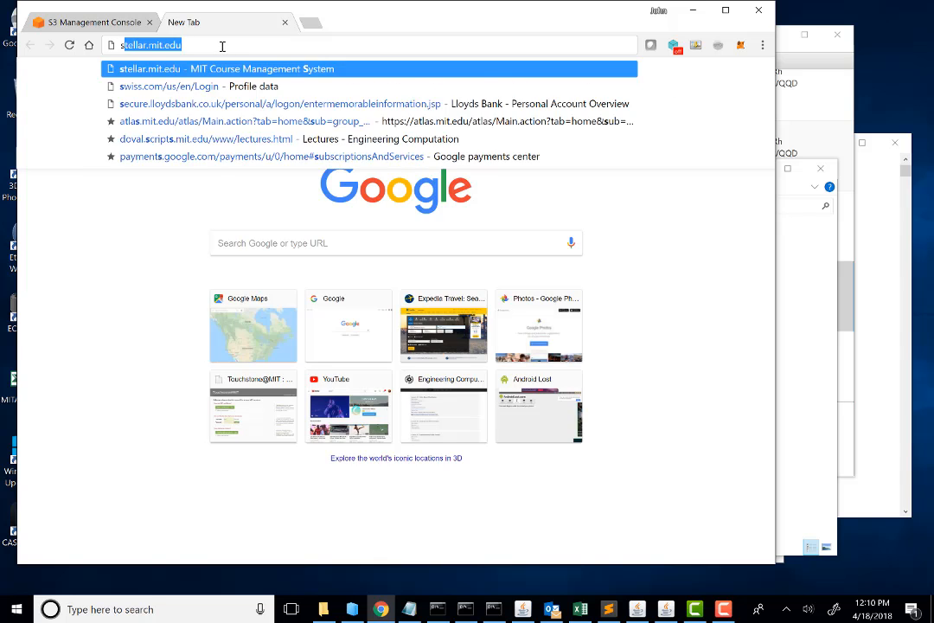
type("3")
key("BackSpace")
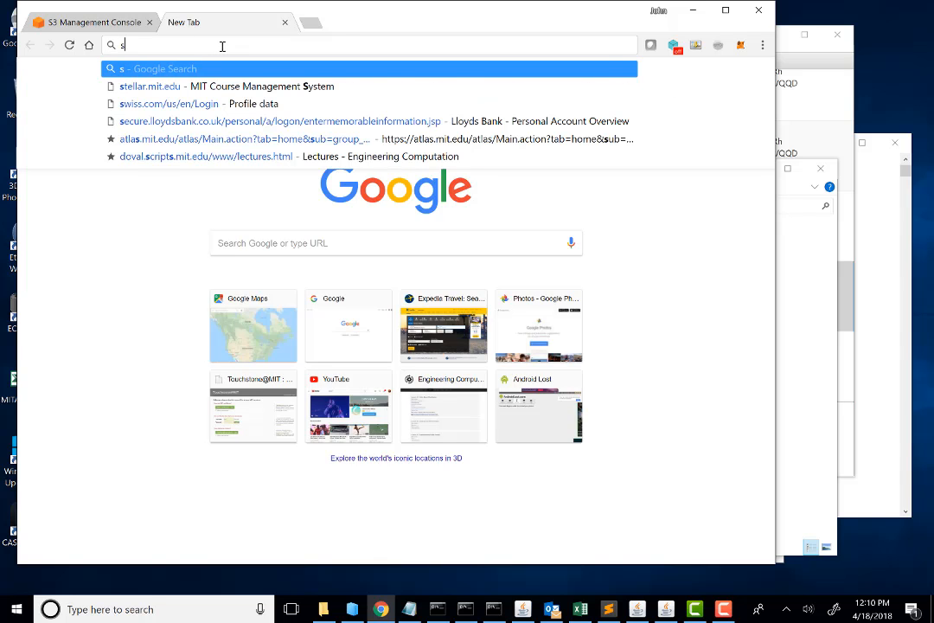
type("3")
key("Right")
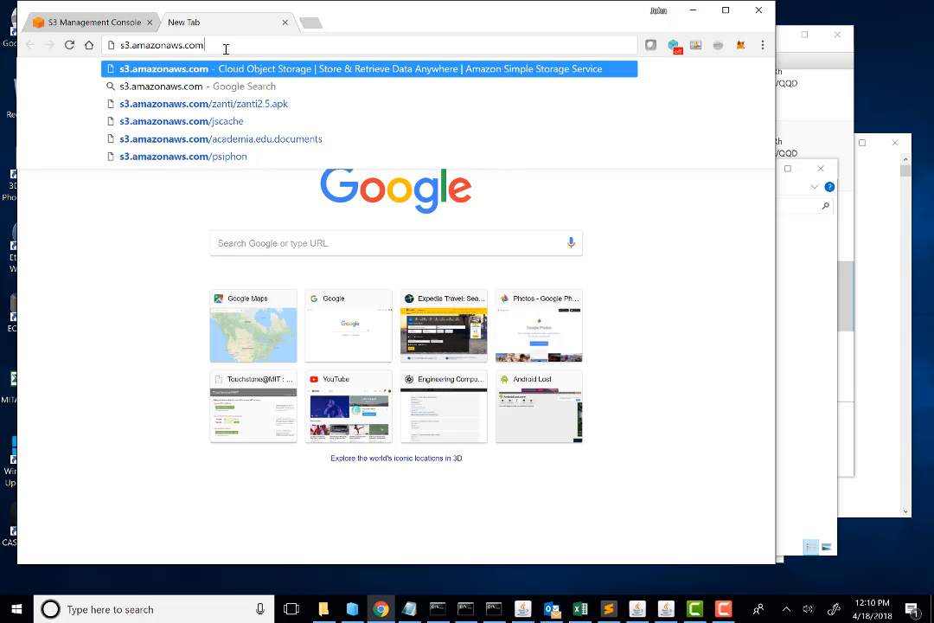
type("/")
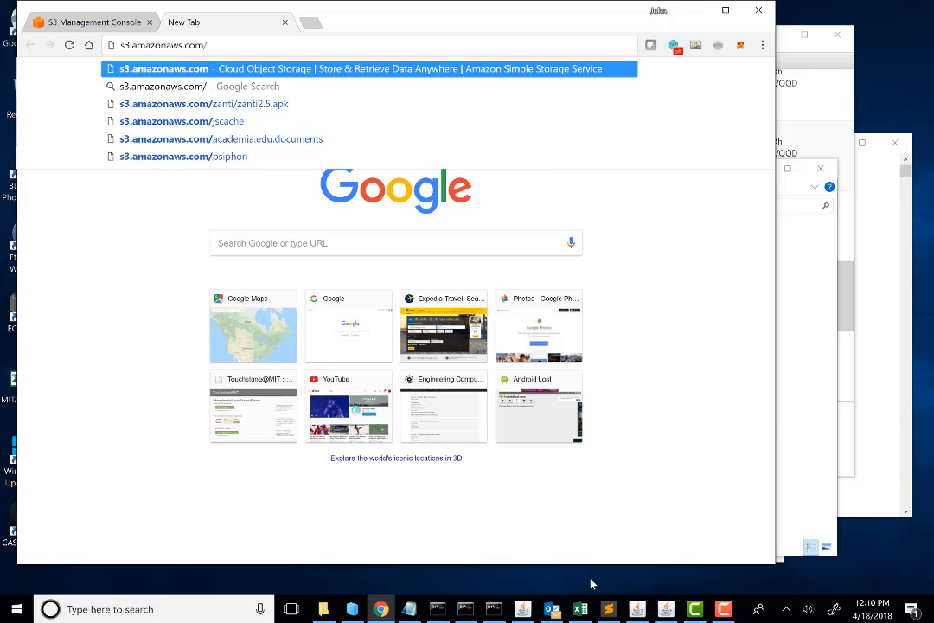
Step: Switch to test.txt in Notepad and highlight the altastata download URL and the admin-SNAPSHOT-0.0.1.zip file name
left_click(409, 608)
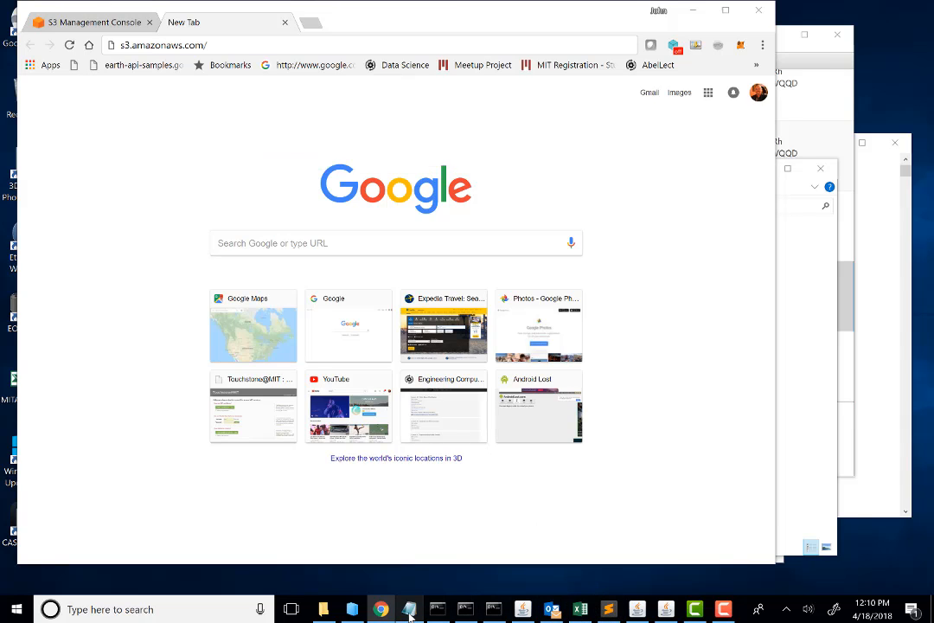
left_click(385, 225)
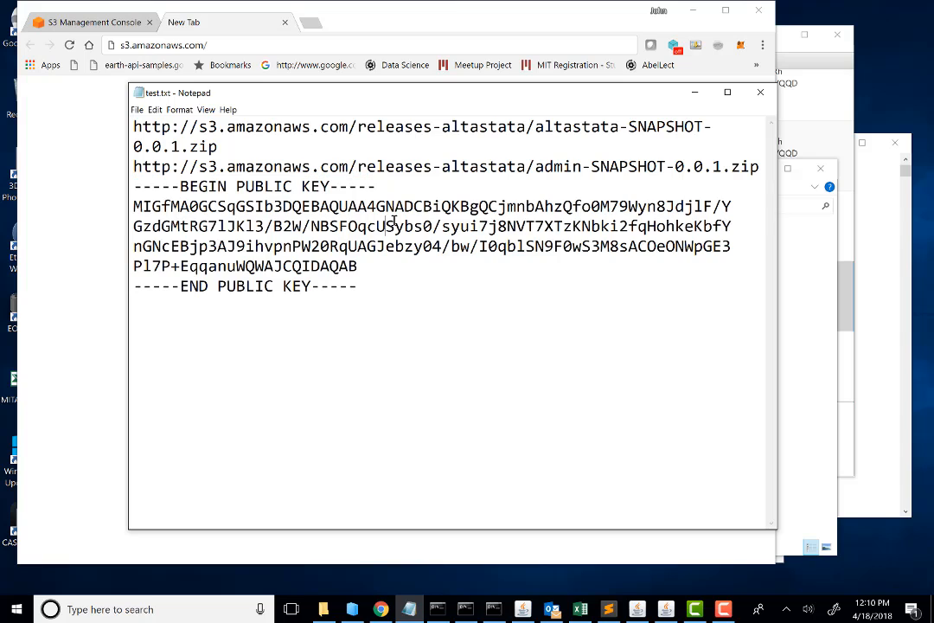
left_click_drag(135, 126, 713, 132)
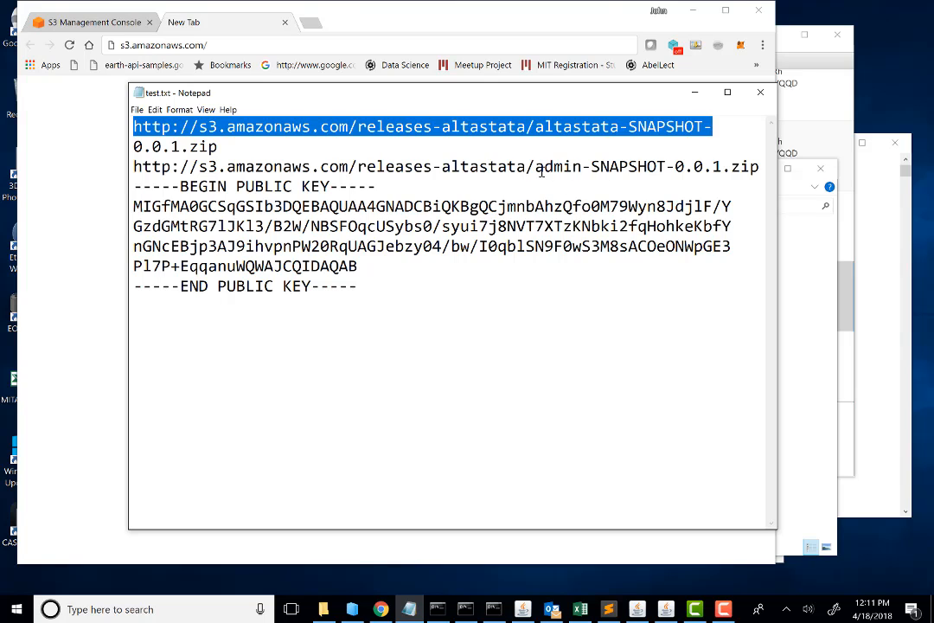
left_click_drag(535, 168, 758, 168)
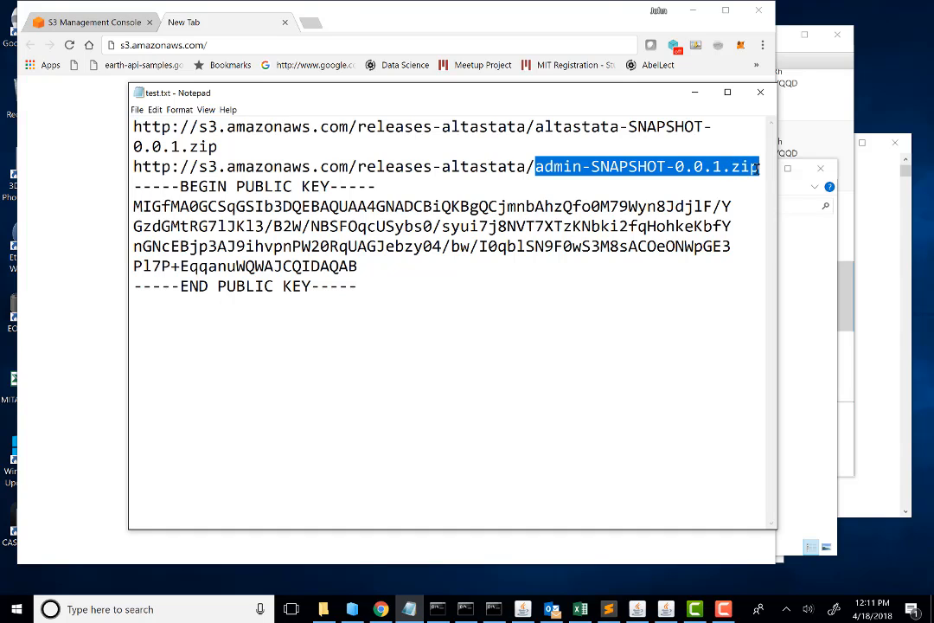
Step: Insert four blank lines between the two download URLs and the public key block
left_click(135, 126)
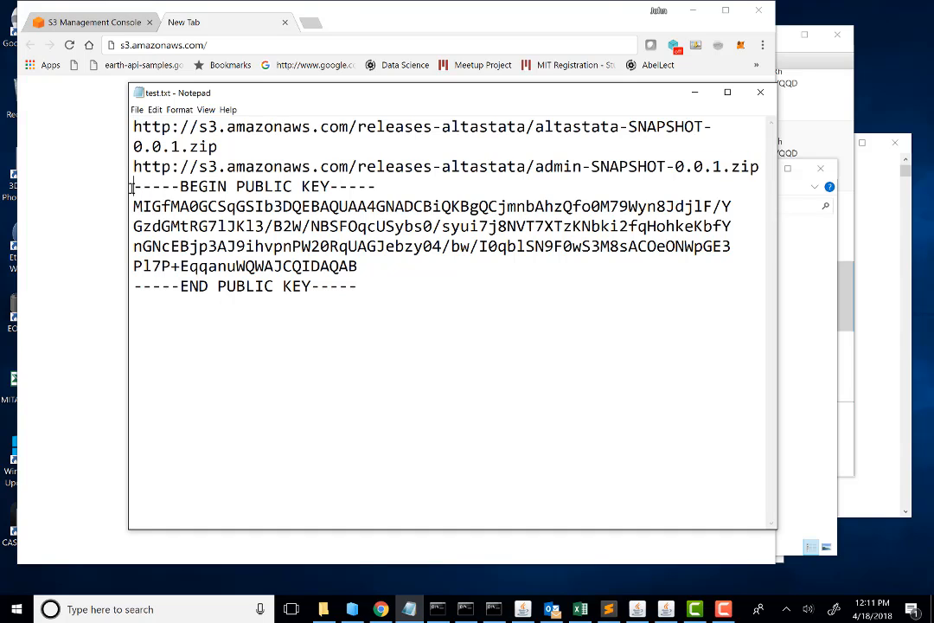
key("Return")
key("Return")
key("Return")
key("Return")
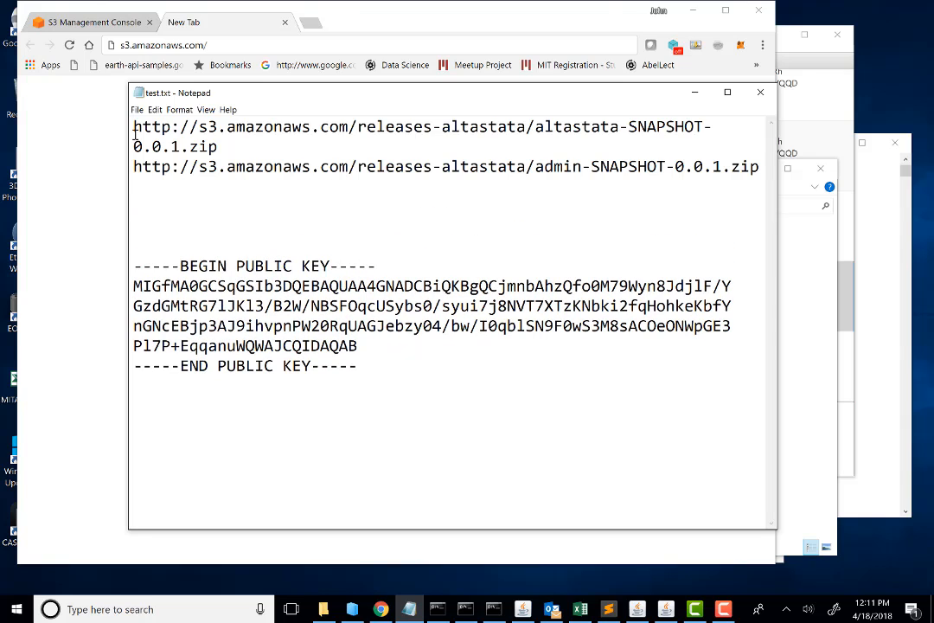
Step: Set the text font size of test.txt to 24
left_click_drag(132, 126, 238, 200)
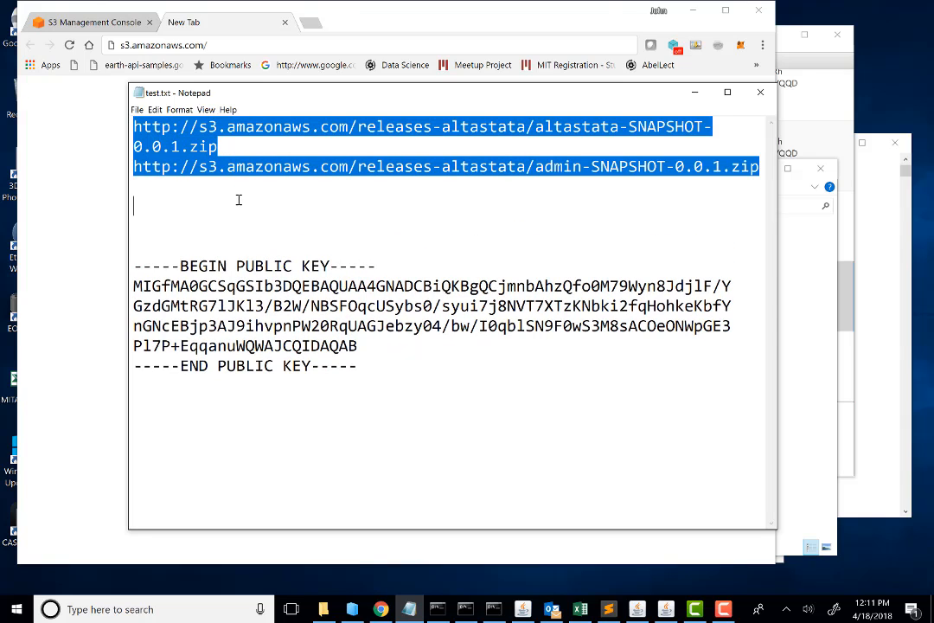
left_click(177, 112)
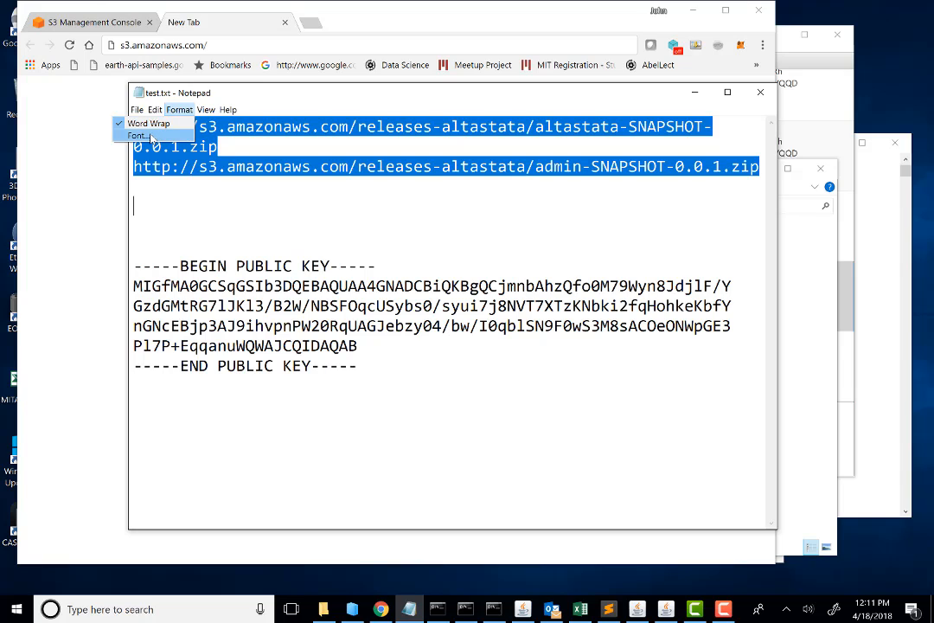
left_click(152, 136)
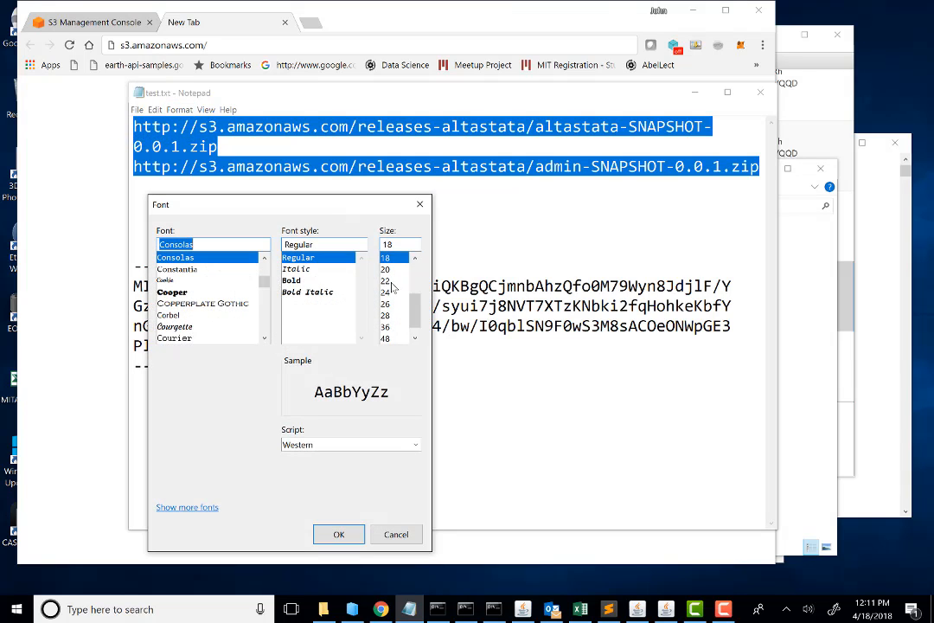
left_click(392, 294)
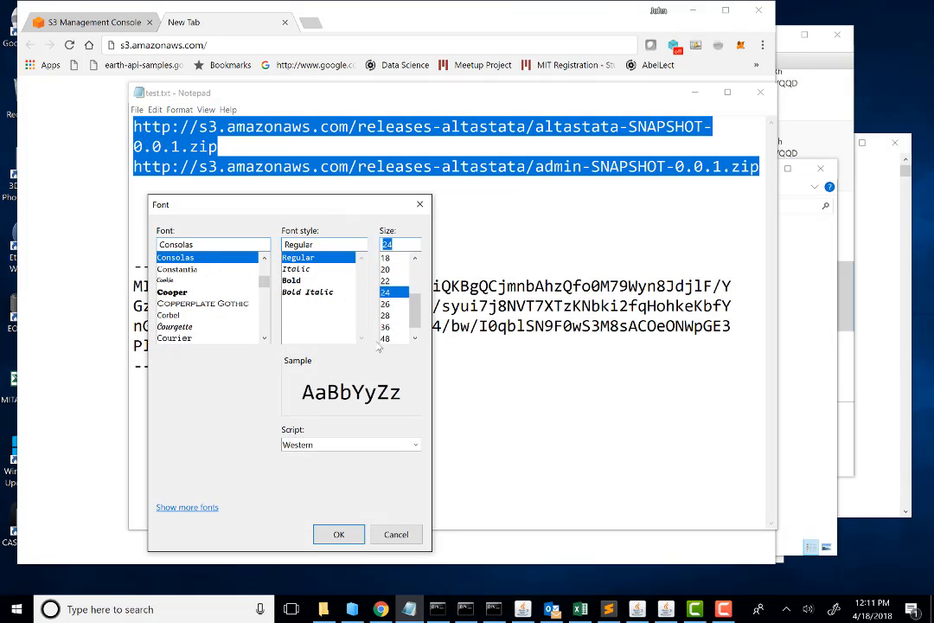
left_click(339, 533)
left_click(427, 232)
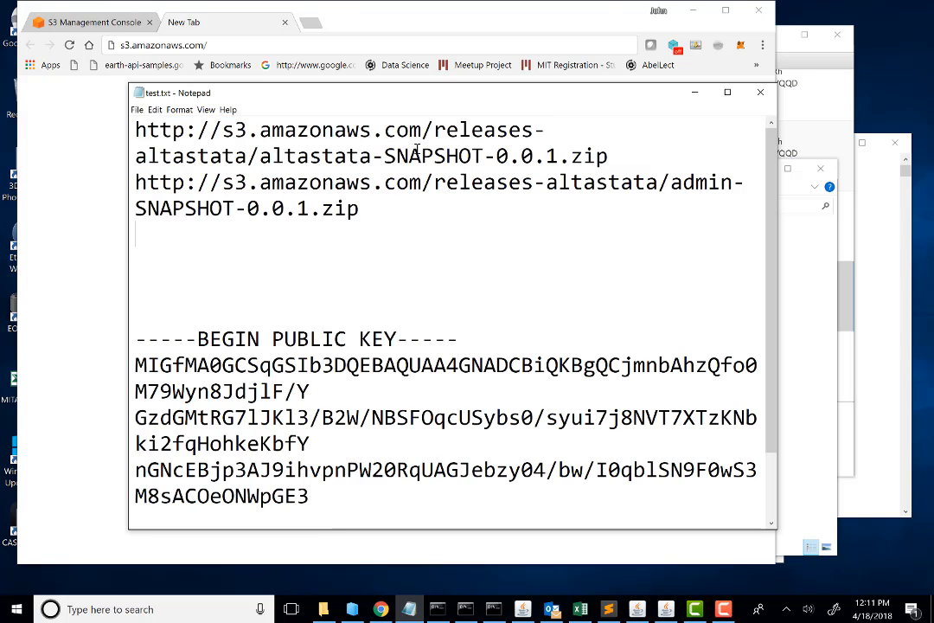
Step: Highlight the altastata-SNAPSHOT-0.0.1.zip and admin-SNAPSHOT-0.0.1.zip names in the enlarged download URLs
left_click_drag(262, 156, 611, 156)
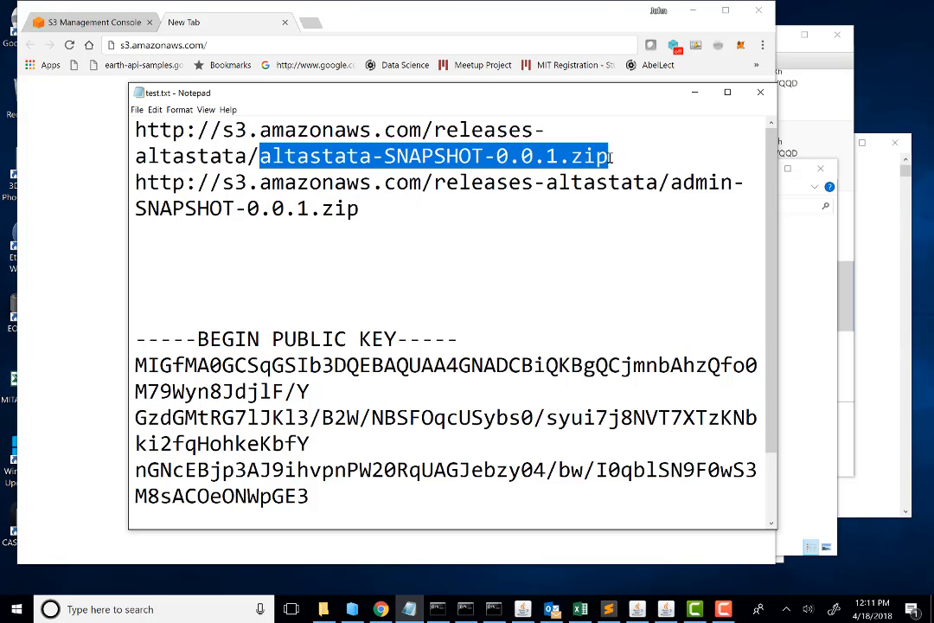
left_click_drag(670, 183, 690, 217)
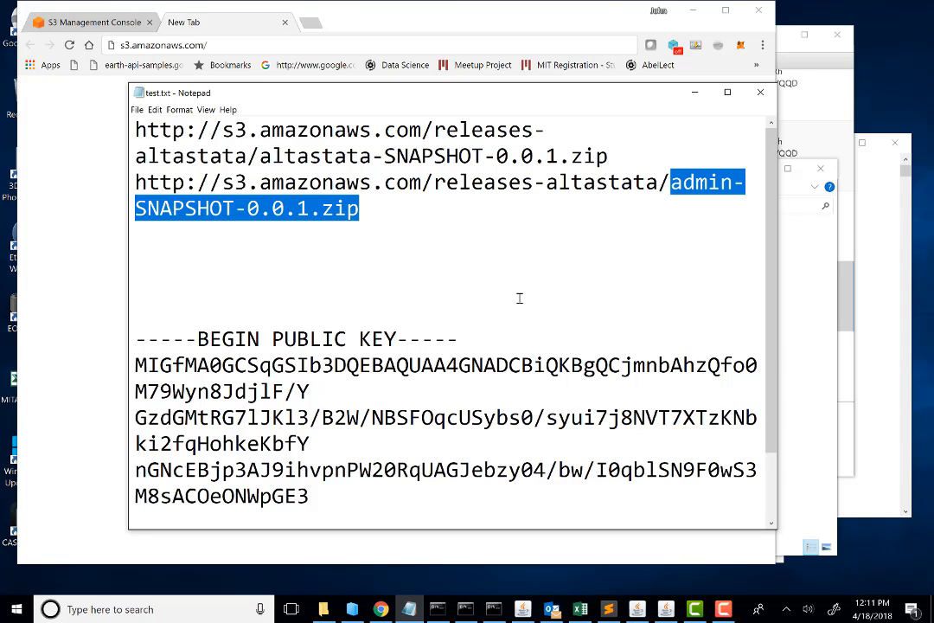
left_click_drag(360, 208, 124, 183)
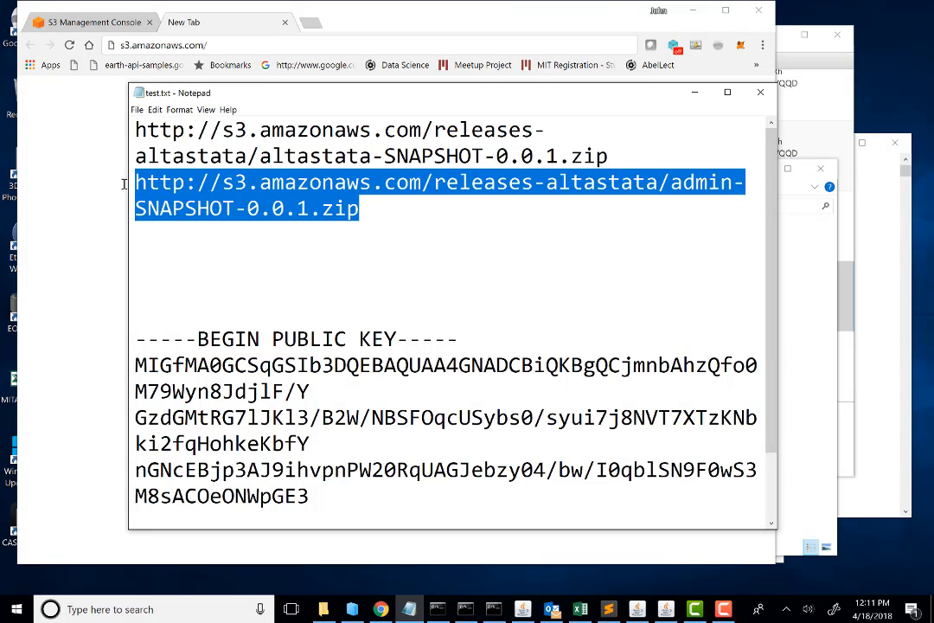
left_click_drag(385, 155, 271, 156)
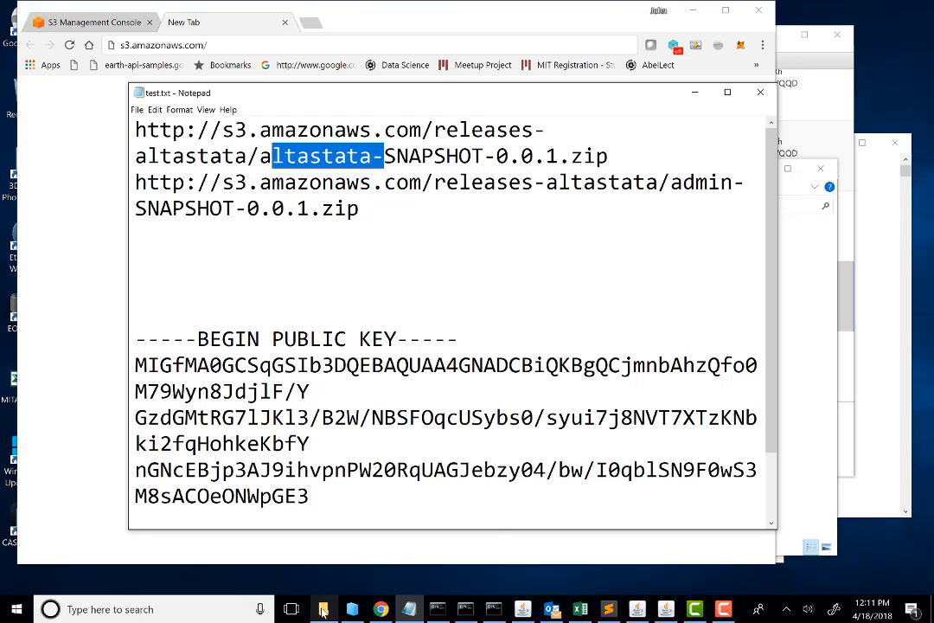
Step: Switch to File Explorer and open the last user-specific folder inside C:\AltaStata\altastata-SNAPSHOT-0.0.1
mouse_move(322, 610)
left_click(259, 554)
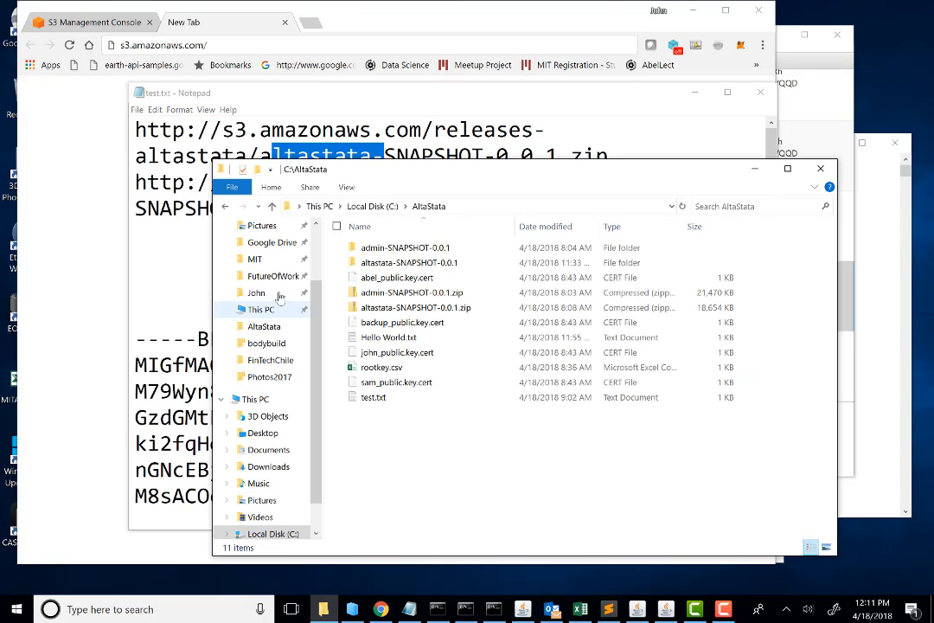
left_click_drag(303, 168, 147, 116)
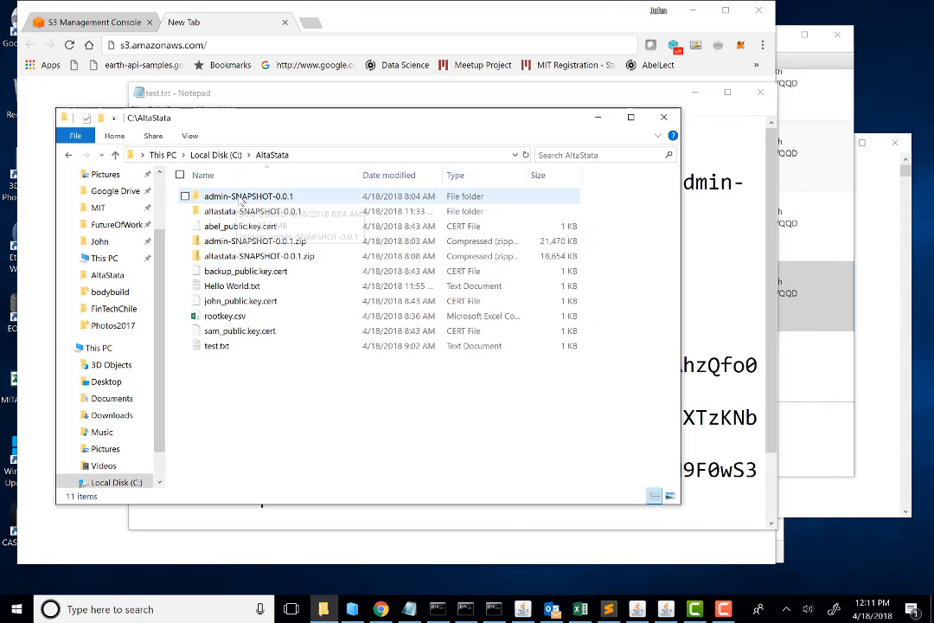
mouse_move(239, 202)
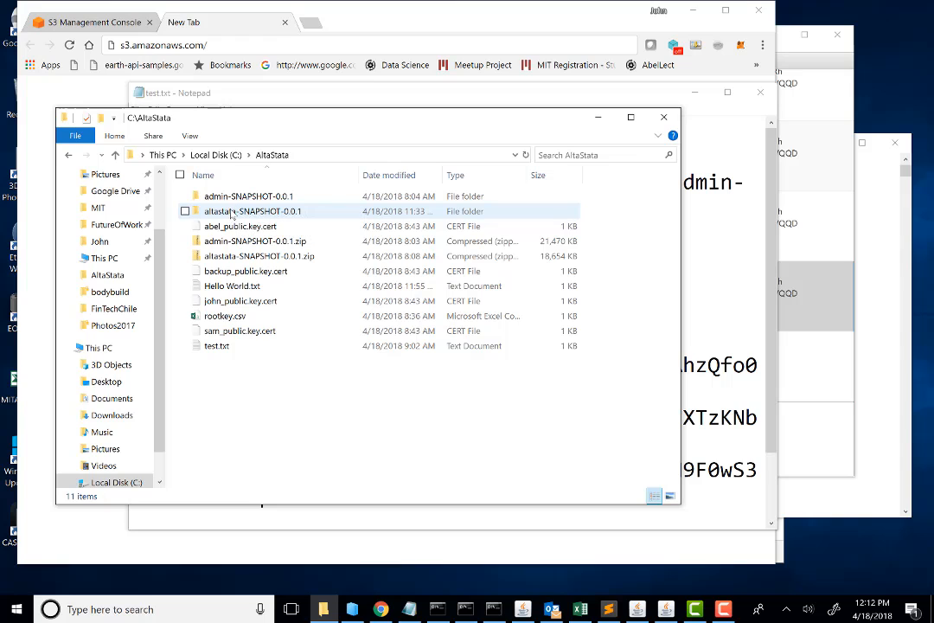
left_click(232, 215)
double_click(232, 212)
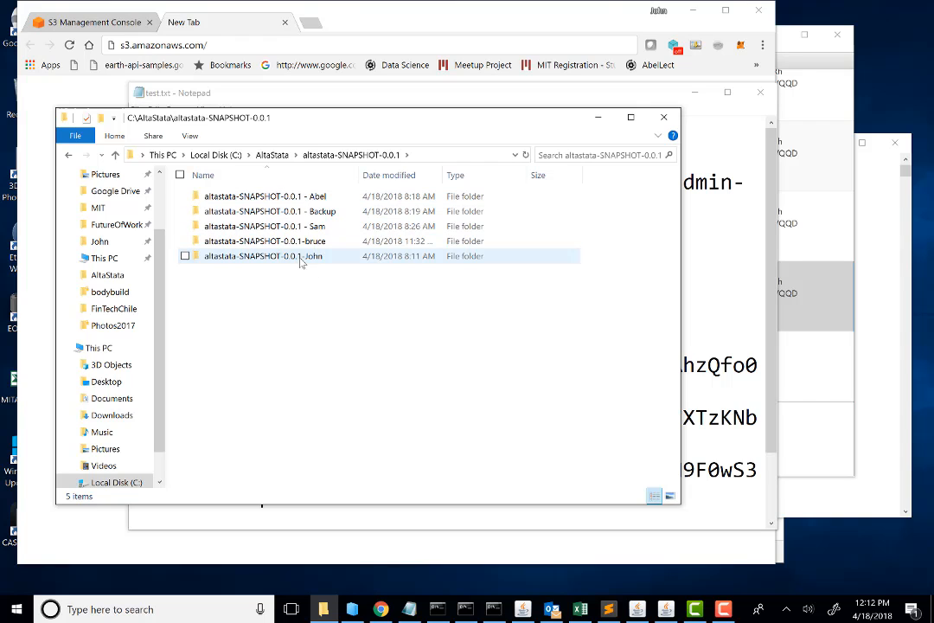
double_click(248, 257)
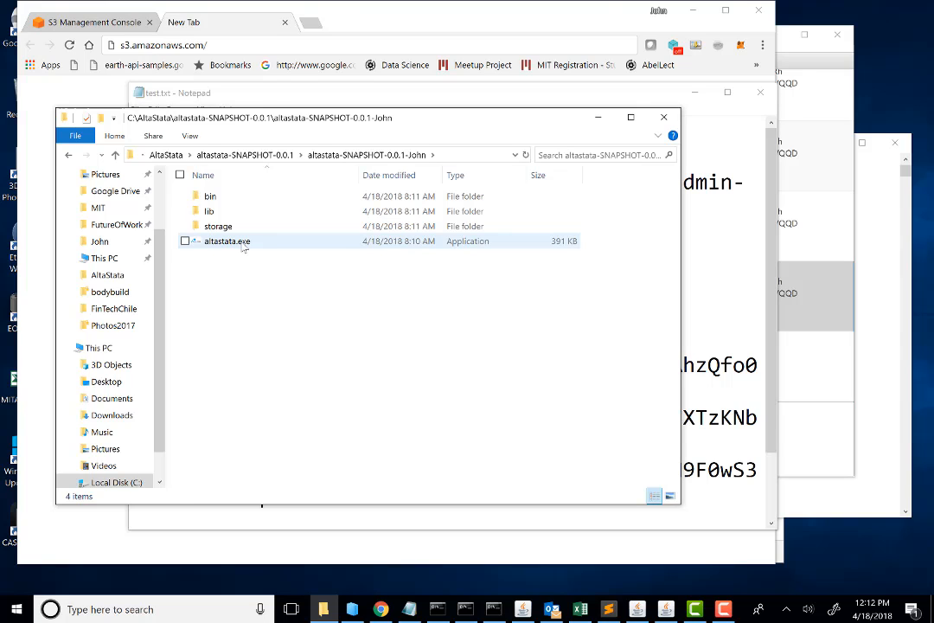
left_click(244, 247)
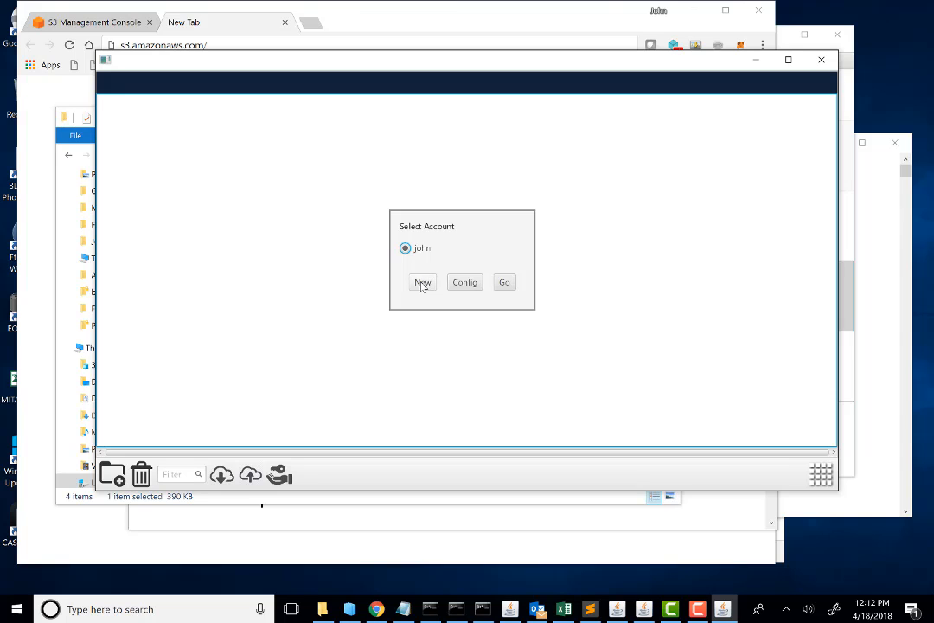
left_click(423, 282)
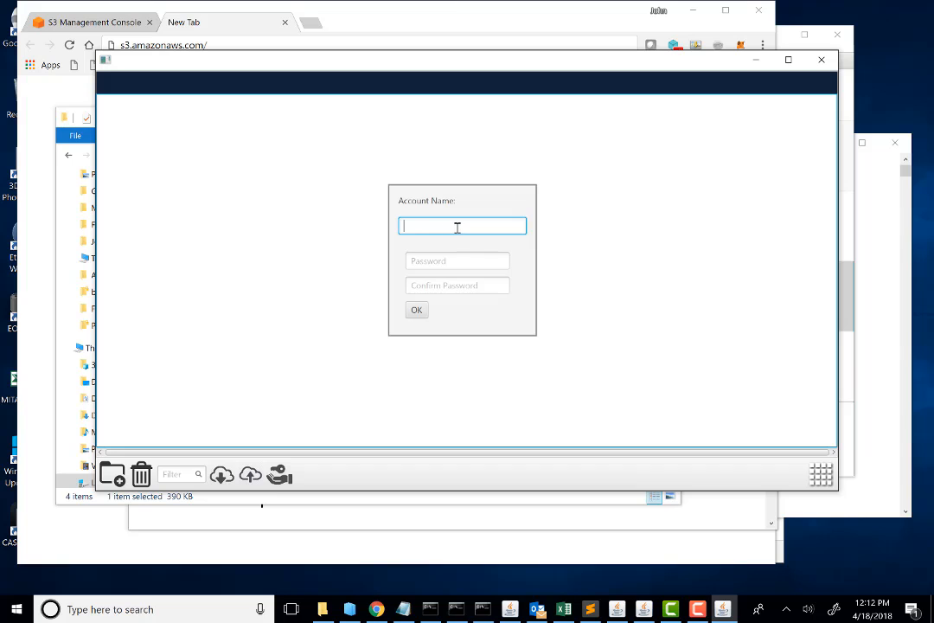
left_click(432, 261)
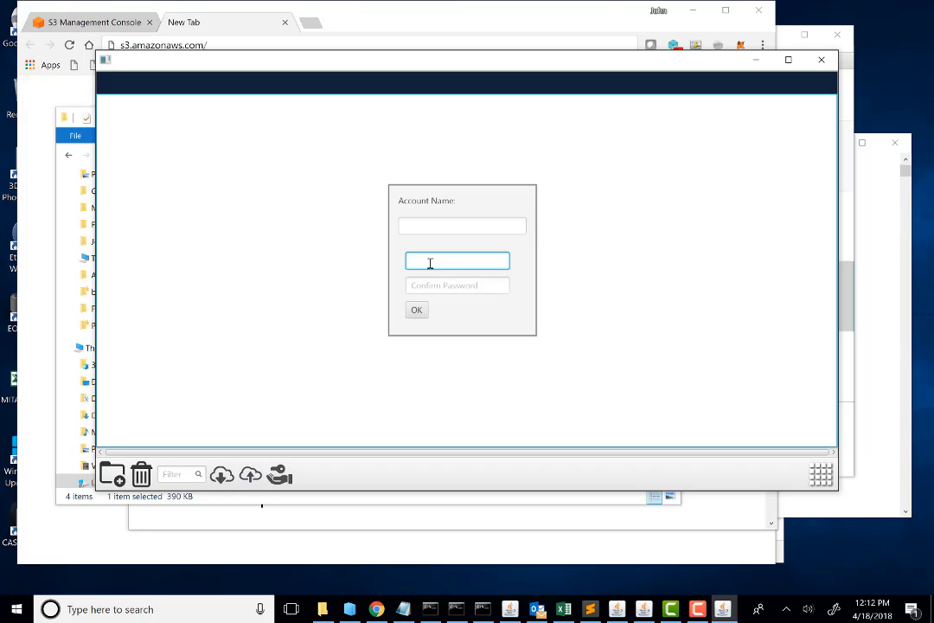
left_click(422, 311)
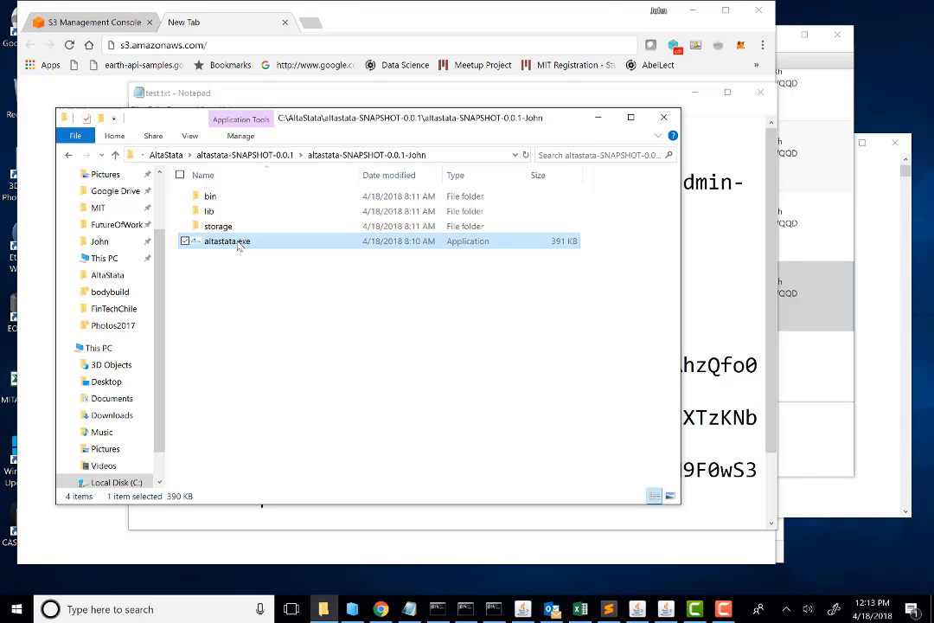
Step: Go up to C:\AltaStata\altastata-SNAPSHOT-0.0.1, open the second-to-last user-specific folder and launch altastata.exe from it
left_click_drag(338, 123, 342, 177)
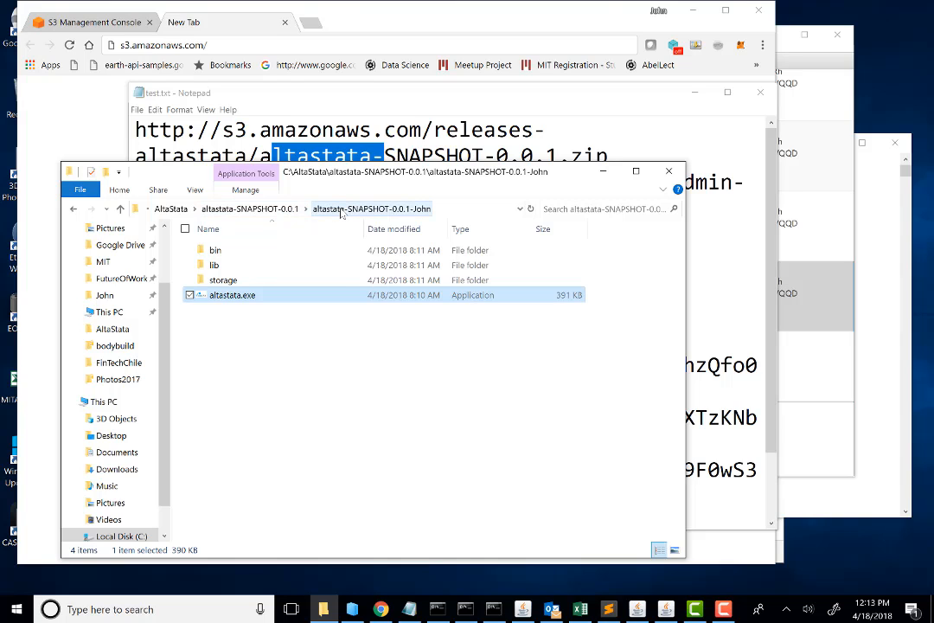
left_click(341, 211)
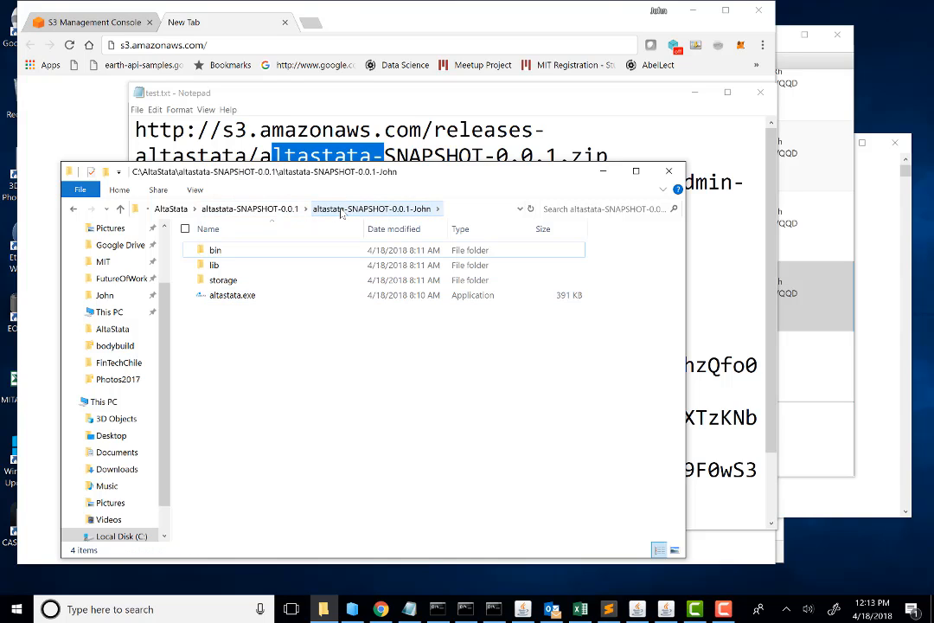
left_click(295, 209)
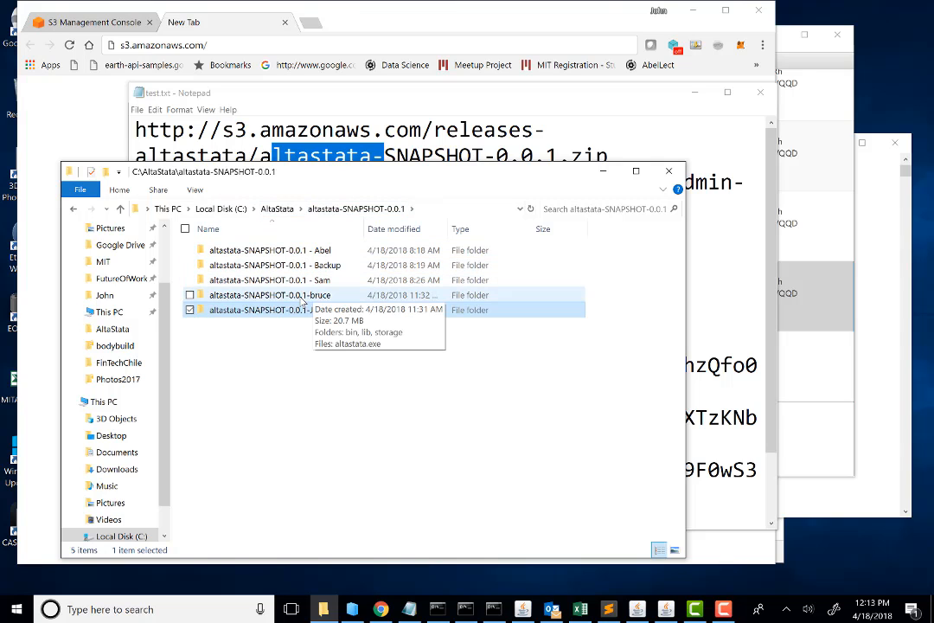
double_click(260, 295)
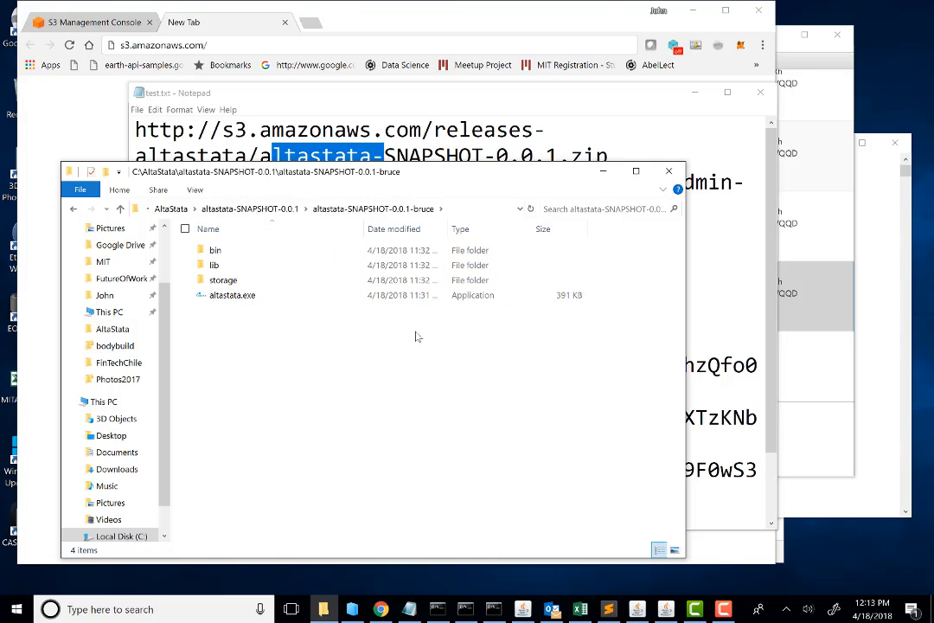
left_click(238, 295)
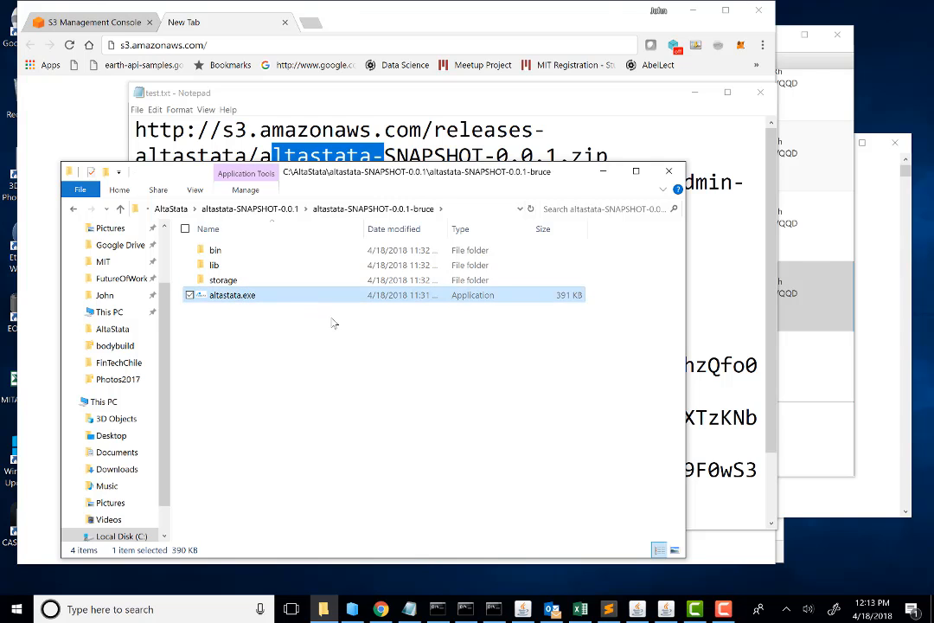
double_click(262, 298)
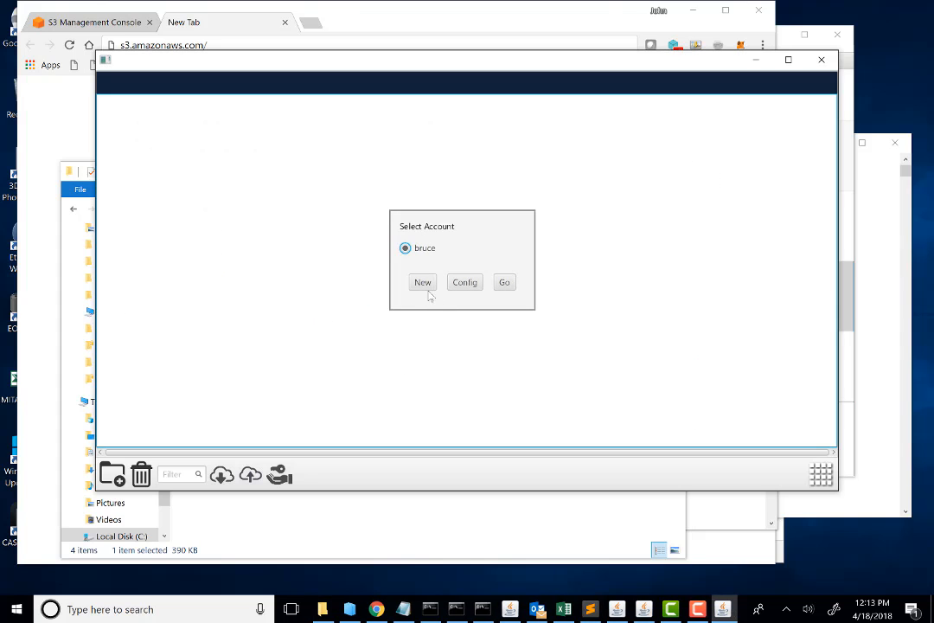
Step: Create a new AltaStata account by entering the account name, the password and the password confirmation
left_click(430, 288)
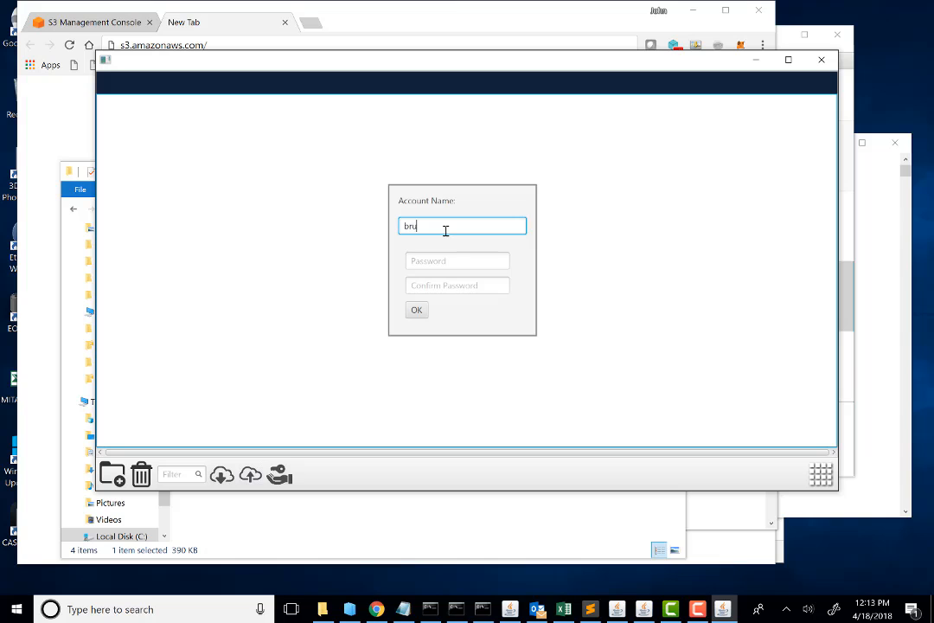
left_click(480, 267)
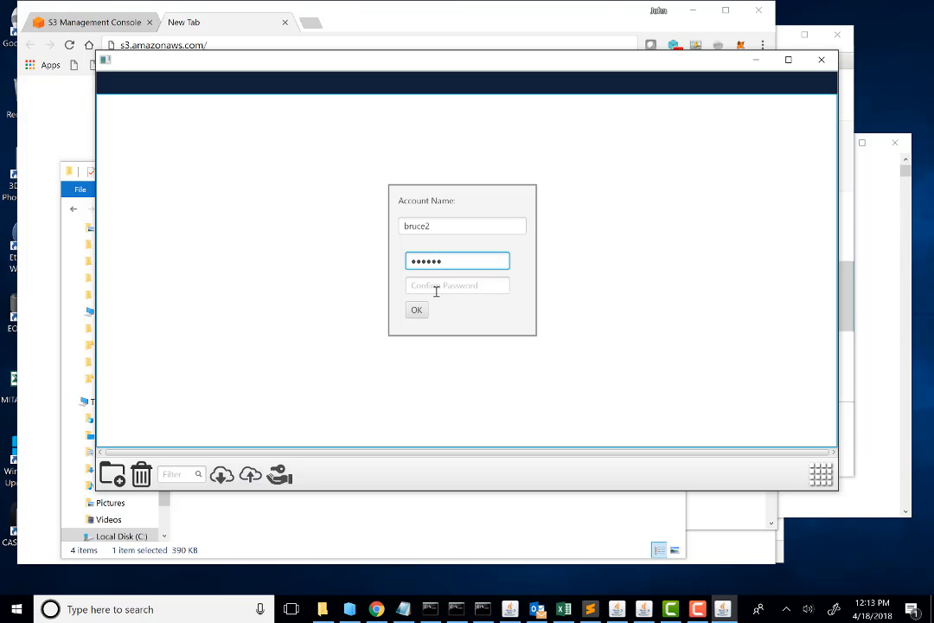
left_click(437, 291)
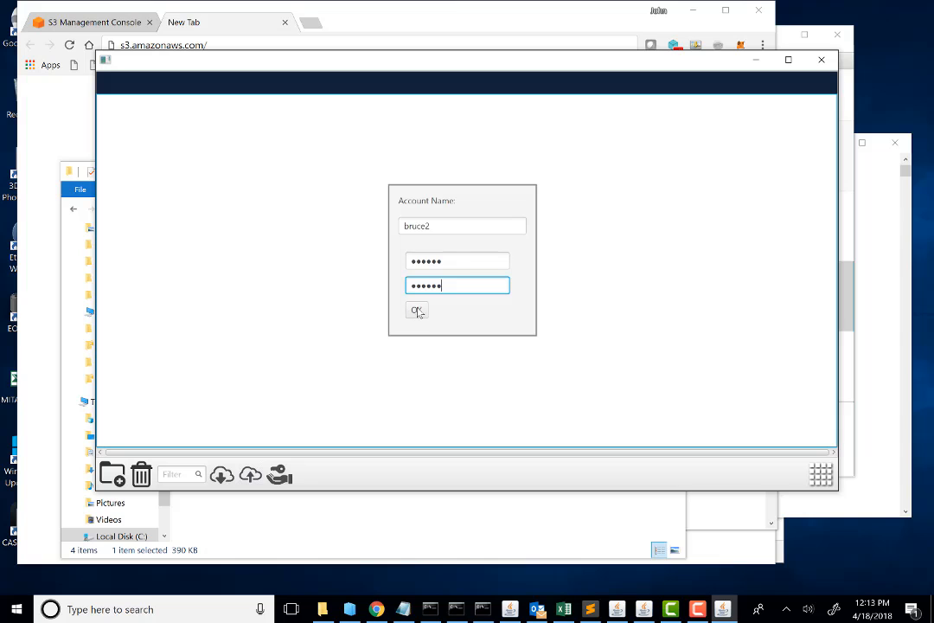
left_click(417, 310)
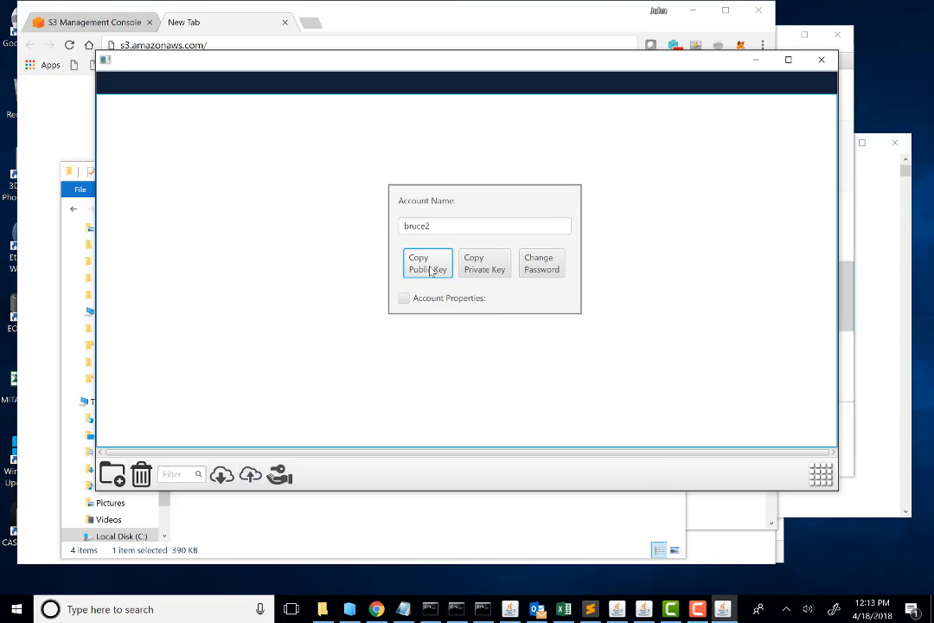
Step: Copy the new account's private key, and expand and collapse its account properties
left_click(490, 270)
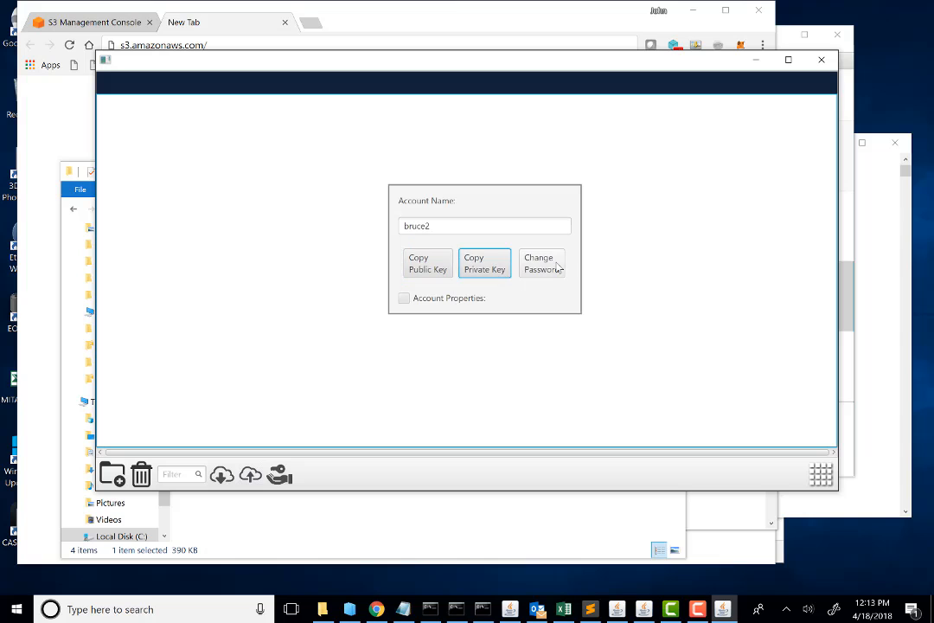
left_click(405, 299)
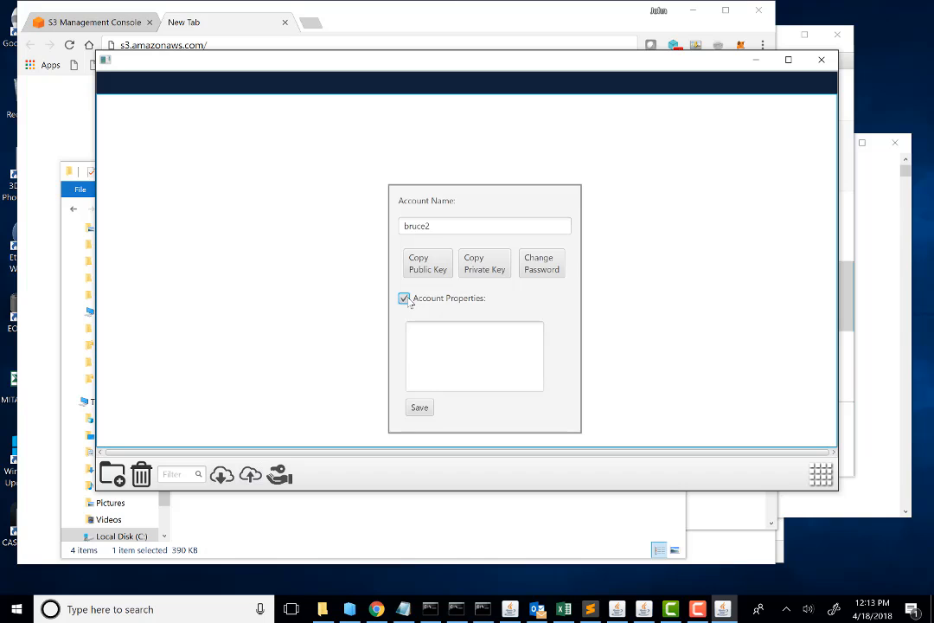
left_click(405, 298)
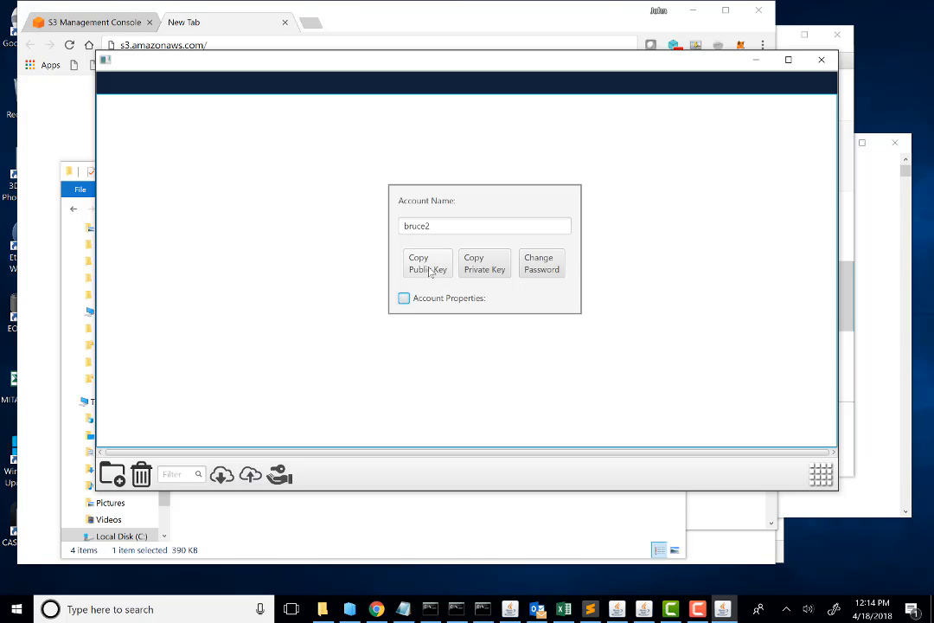
Step: Copy the new account's public key and paste it into test.txt in Notepad below the two download URLs
left_click(430, 271)
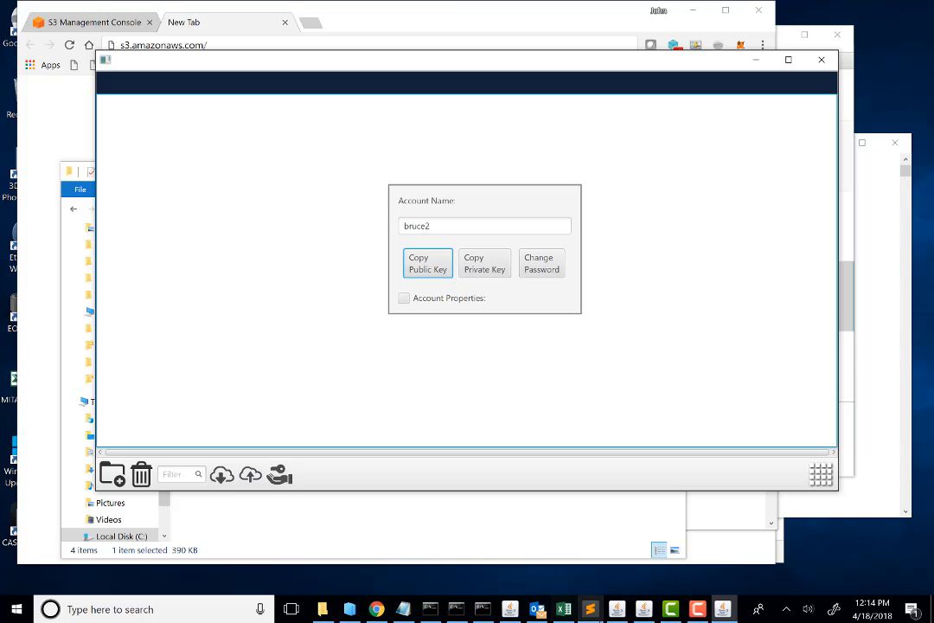
left_click(405, 610)
left_click(253, 269)
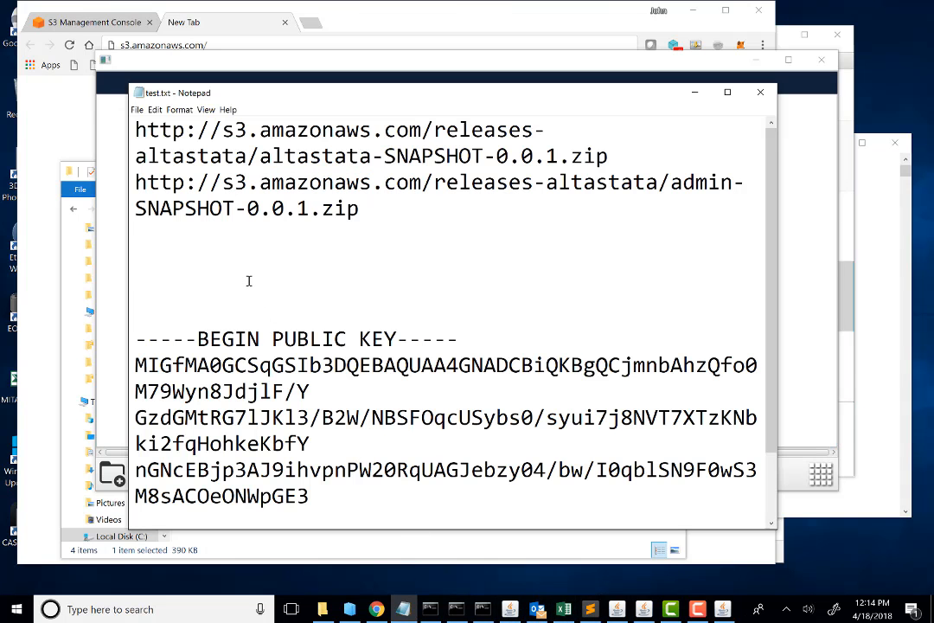
type("-----BEGIN PUBLIC KEY----- MIGfMA0GCSqGSIb3DQEBAQUAA4GNADCBiQKBgQCBVSxAI4OR3N8y2MwHMgbvDGqd 9Yc56ZZkxu3HYTUt4Sonb0oRplE0jZ55nh8h4PUGSPIzU99BwBKbbL0dHq7VTzRh dlk6/8aBl7Uty3McaNnpKsKq7u182QsZXTLVcTRDQhm7Yb1rfb41SYD+P8v8eVfW y5QJ2NmzCFHow8dk1wIDAQAB -----END PUBLIC KEY-----")
left_click(701, 608)
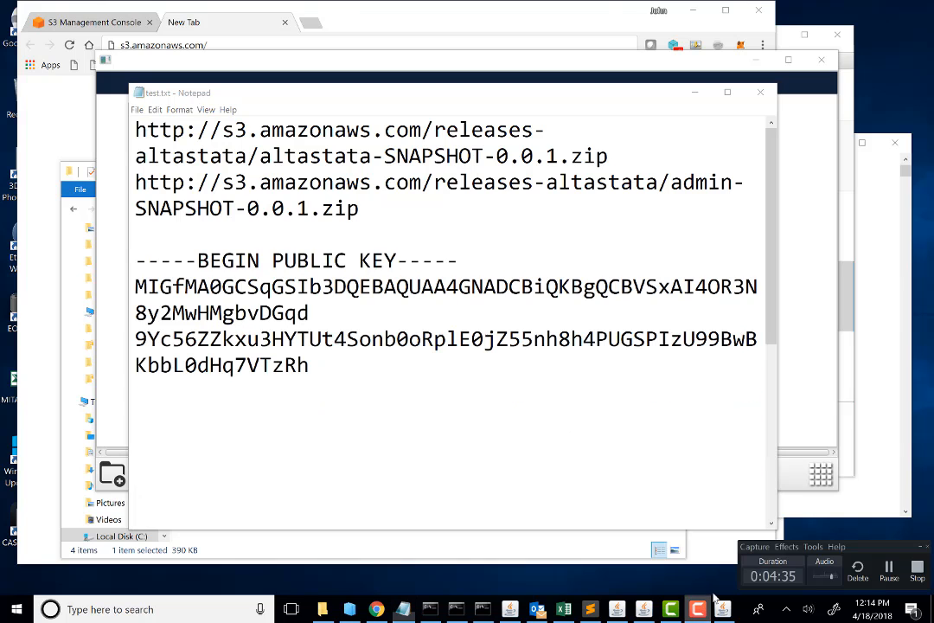
left_click(889, 569)
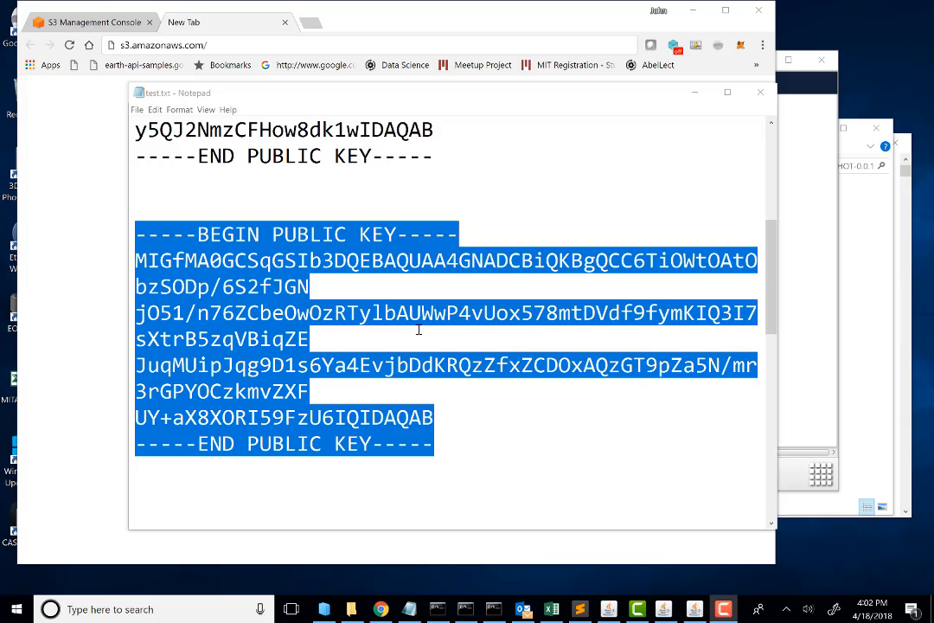
Step: Switch to Outlook, search the mailbox by the sender's first name, and open the Keys message and its Re: Keys reply
left_click(524, 610)
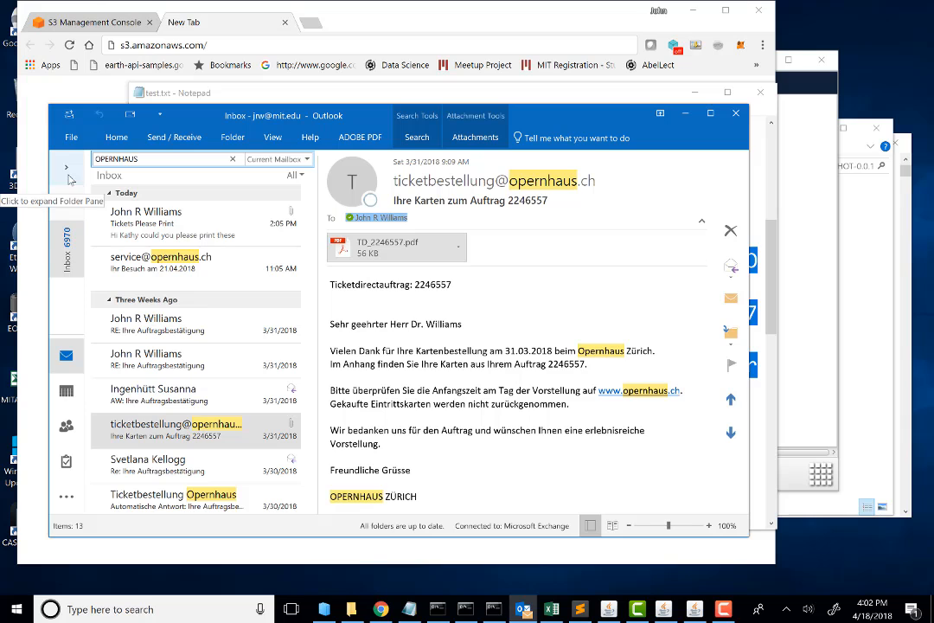
left_click(67, 252)
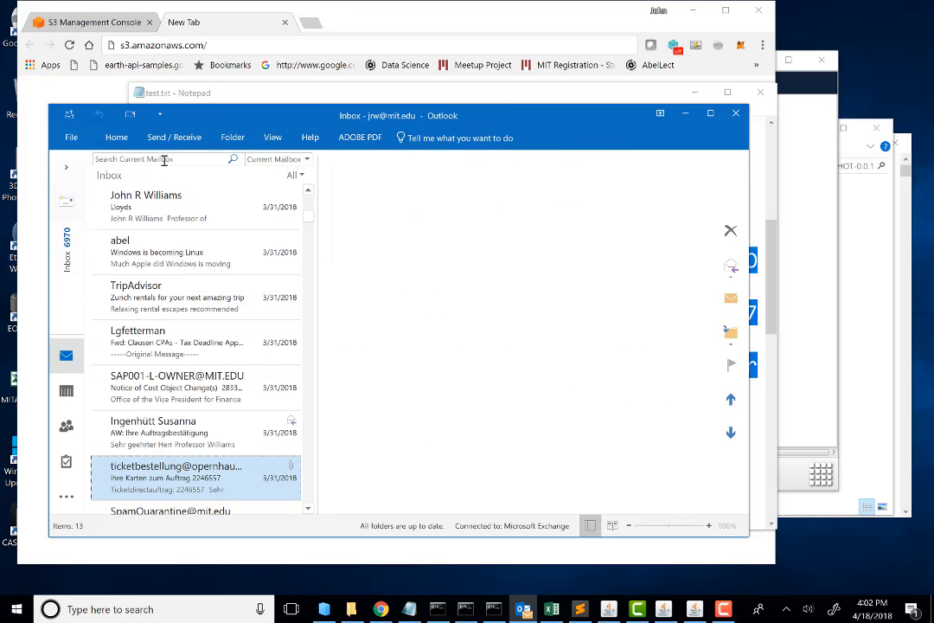
left_click(175, 159)
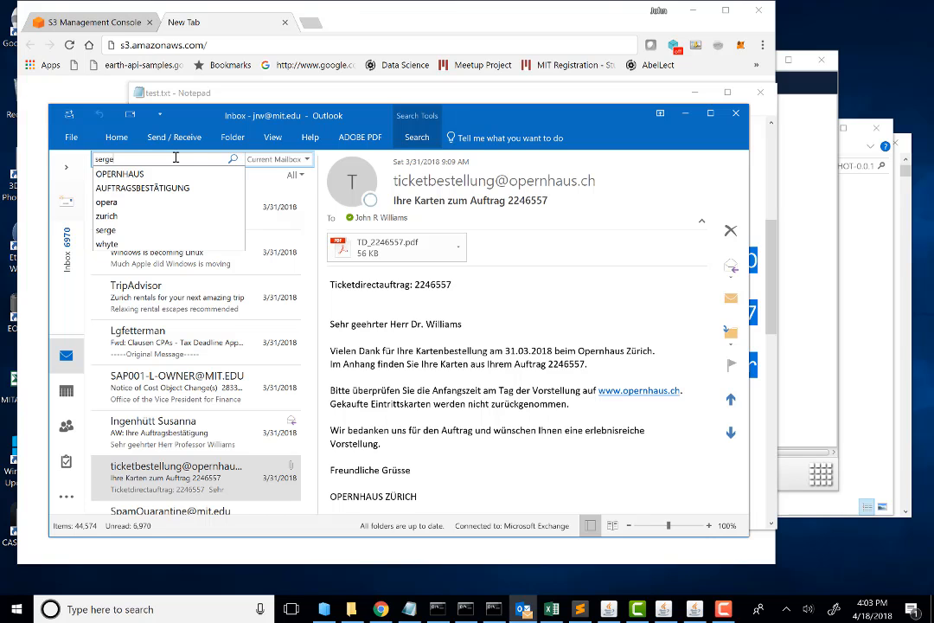
key("Return")
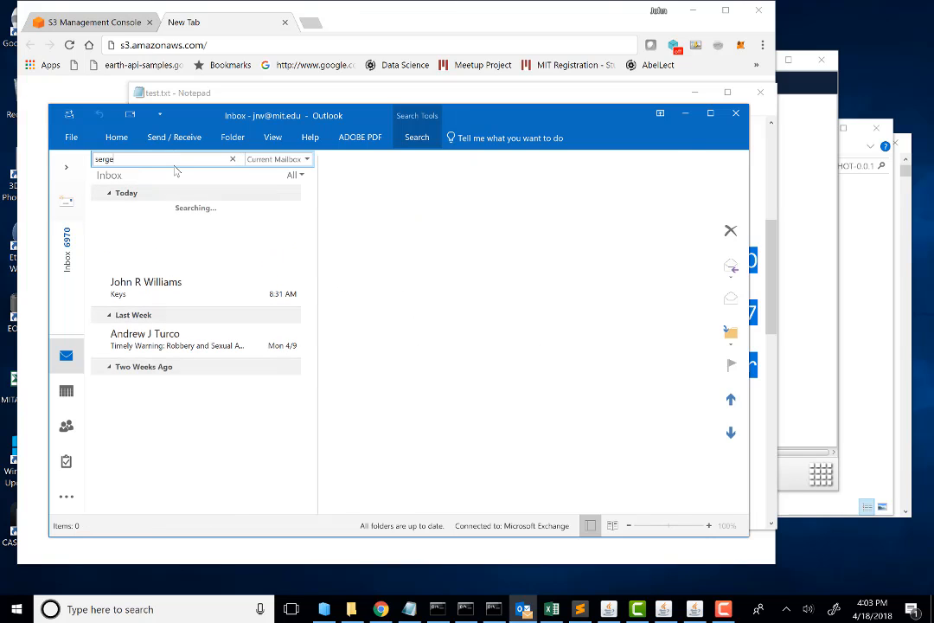
double_click(201, 295)
left_click(238, 262)
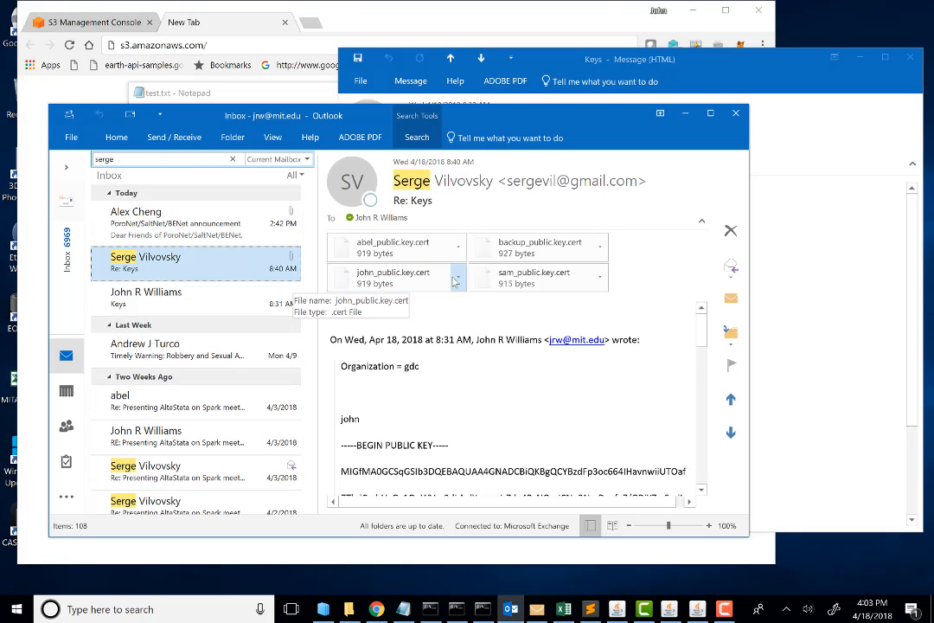
Step: Open the backup_public.key.cert attachment of the Re: Keys reply for saving, cancel the save and minimize Outlook
double_click(520, 250)
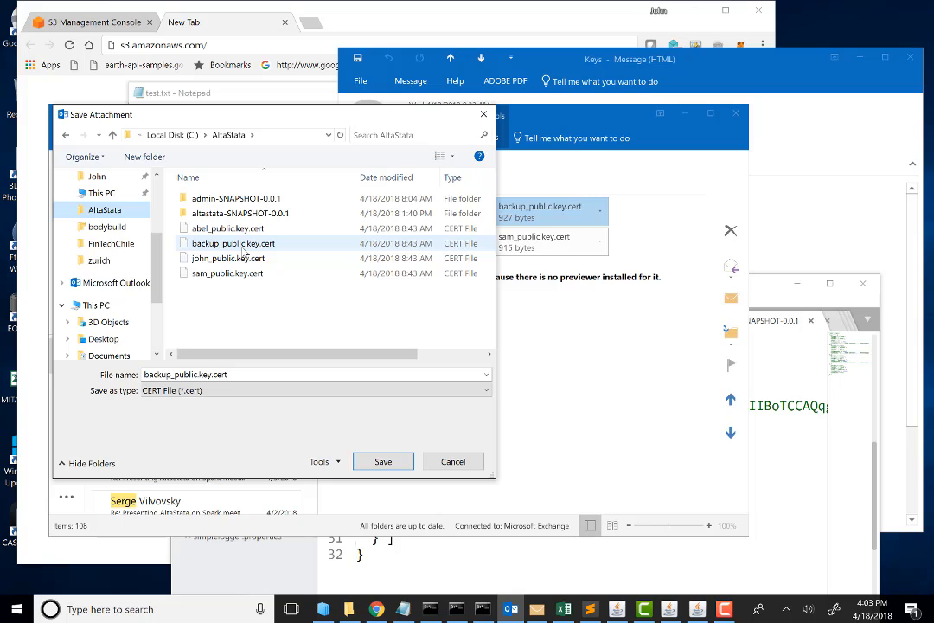
left_click(450, 463)
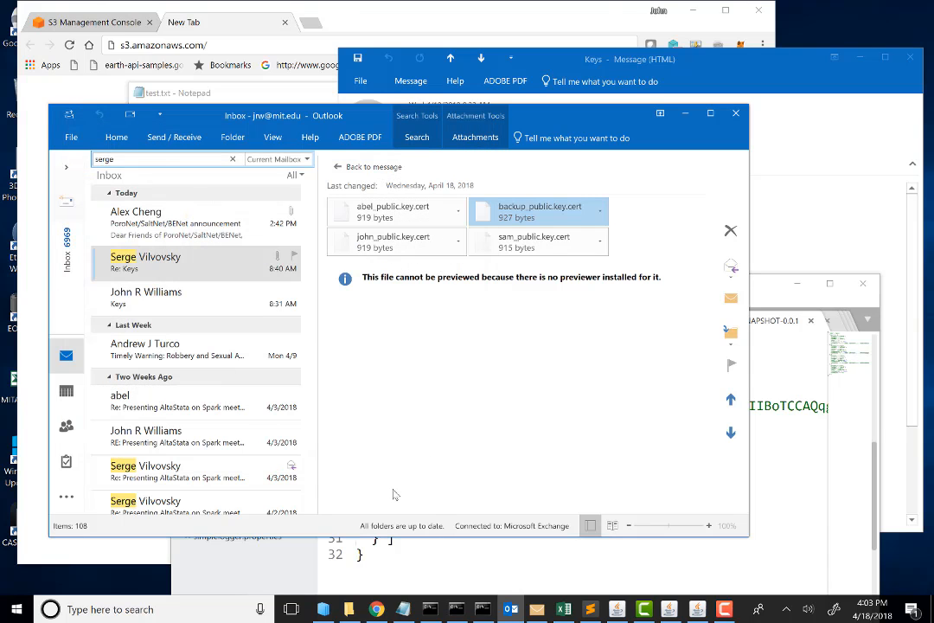
left_click(684, 117)
Step: Switch to File Explorer, go up to C:\AltaStata, and open backup_public.key.cert in Sublime Text at the start of the certificate
left_click_drag(602, 292, 635, 117)
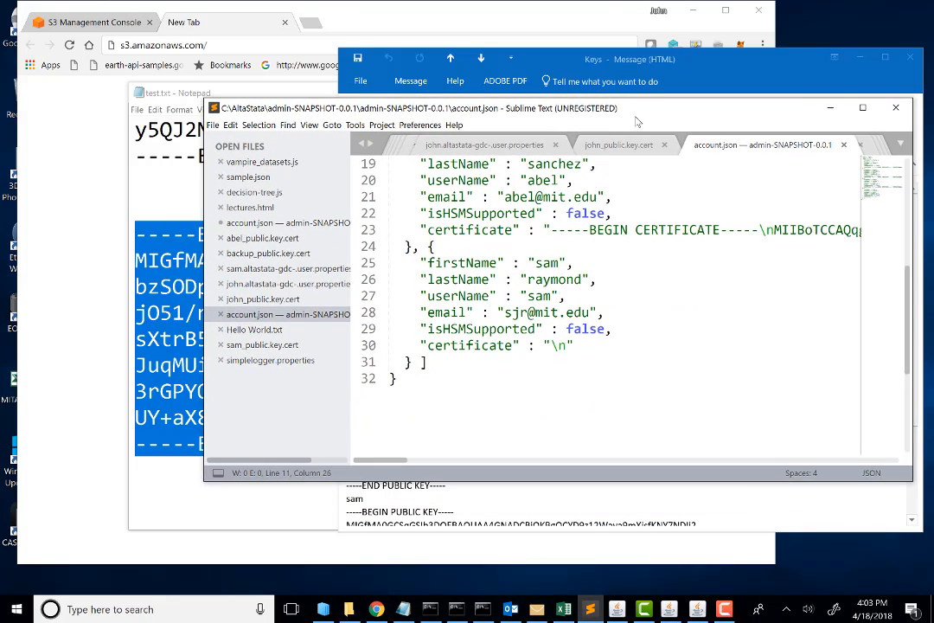
left_click(348, 610)
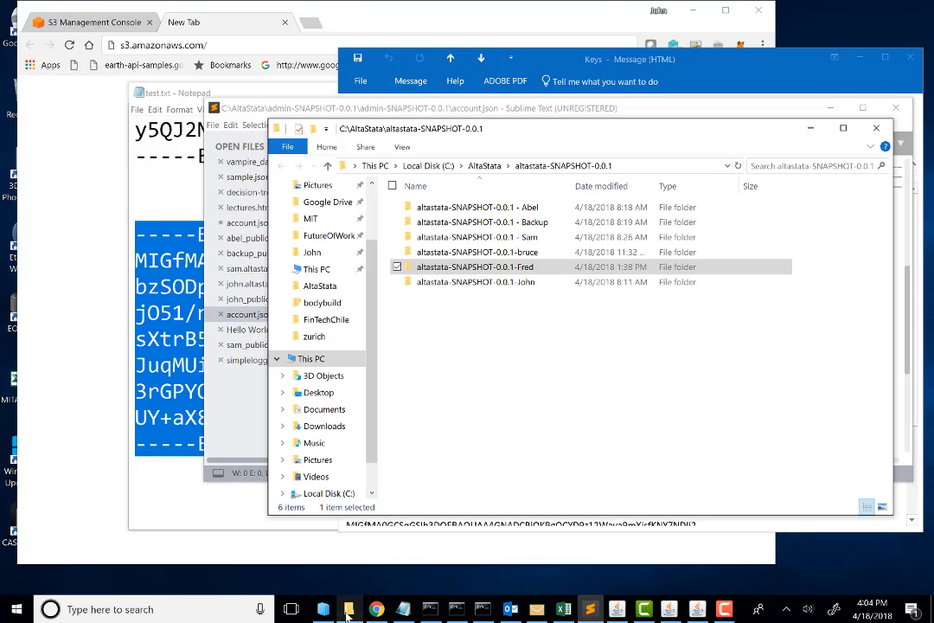
left_click(484, 165)
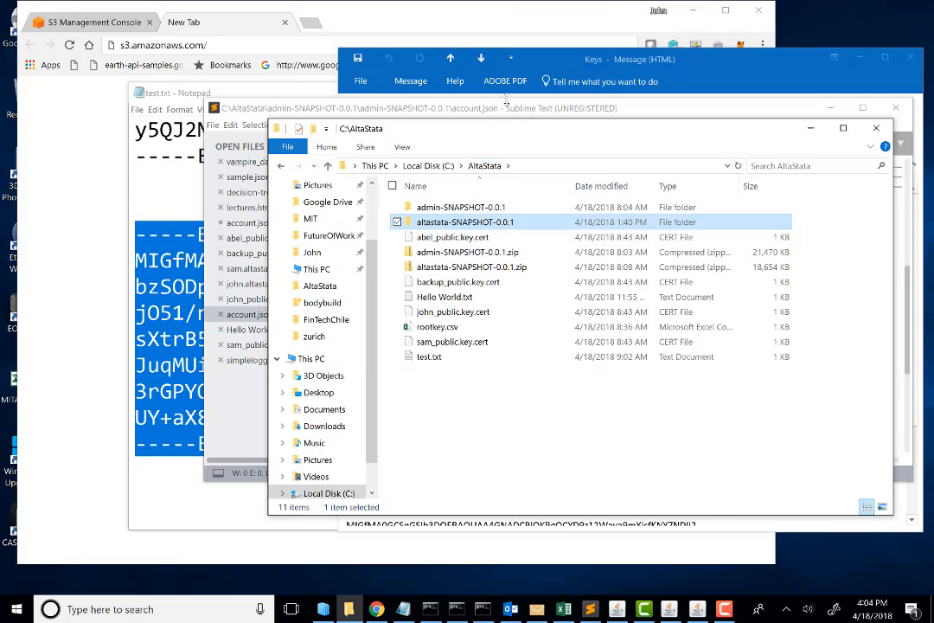
left_click_drag(502, 132, 324, 306)
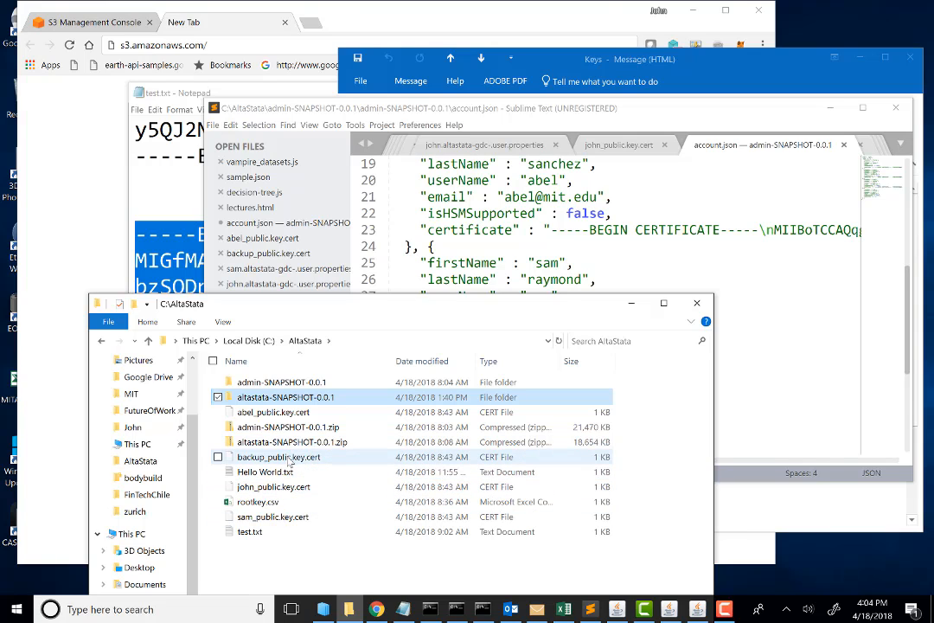
left_click_drag(290, 461, 472, 278)
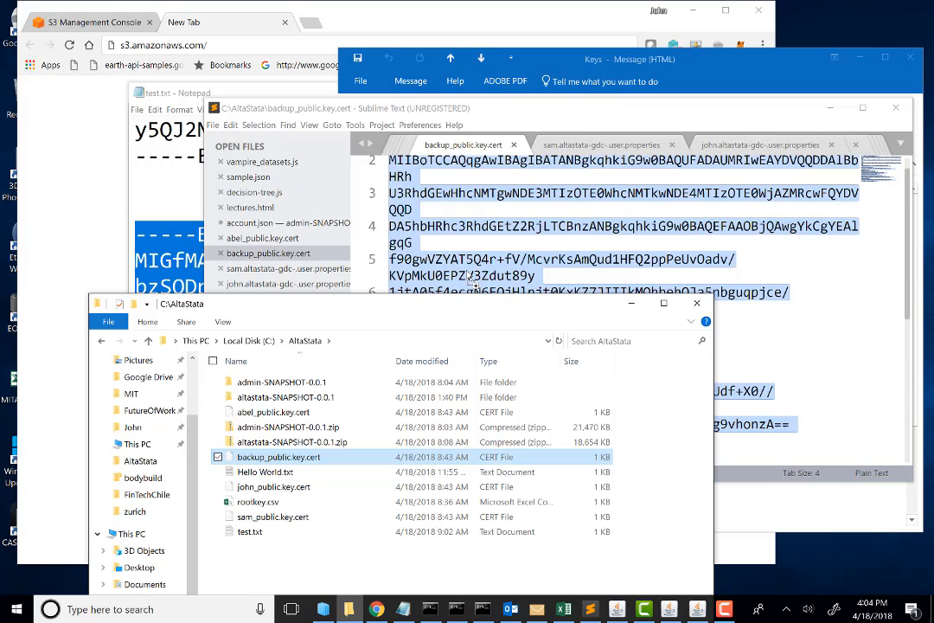
left_click(588, 223)
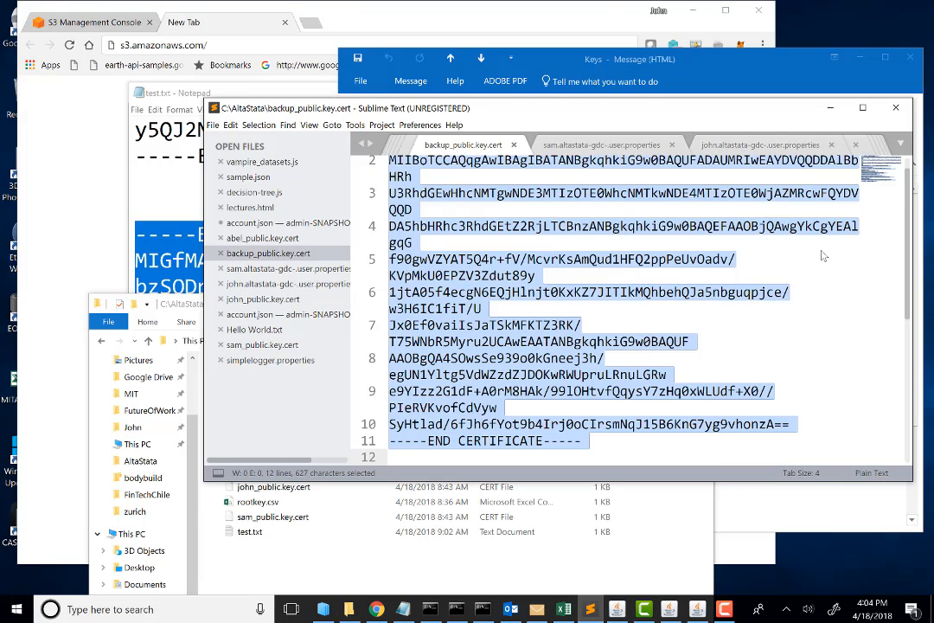
scroll(735, 152, "up", 1)
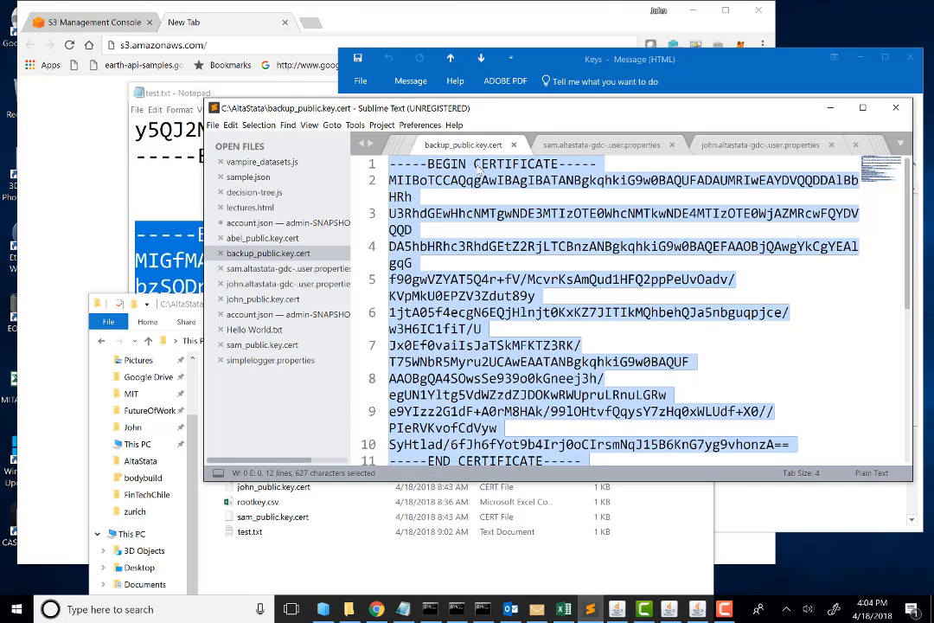
Step: Copy the selected backup certificate, paste it as the certificate of the last listed user in AltaStata Admin Tool, and close the tool
key("ctrl+c")
left_click(695, 611)
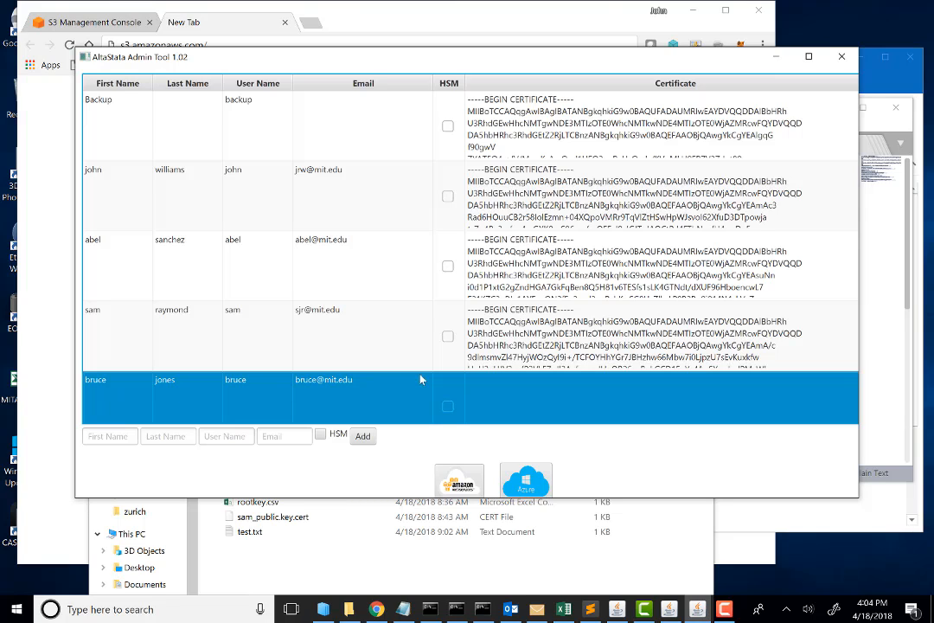
left_click(484, 383)
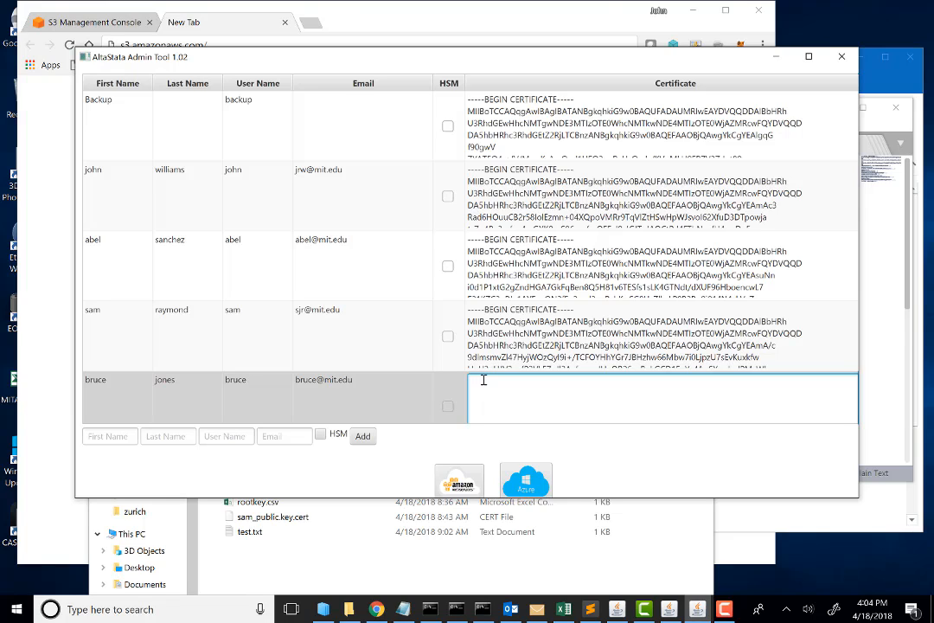
key("ctrl+v")
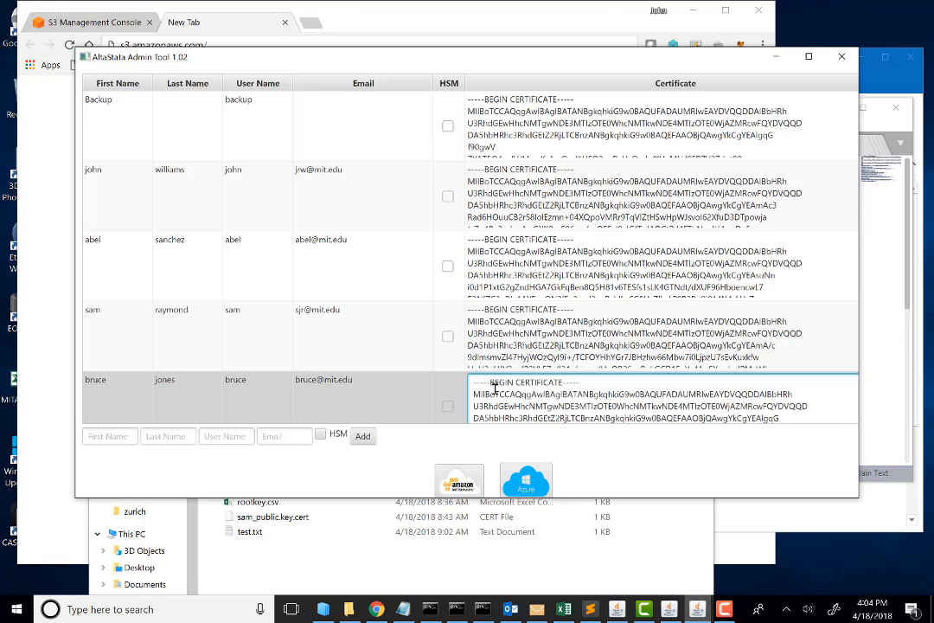
key("Return")
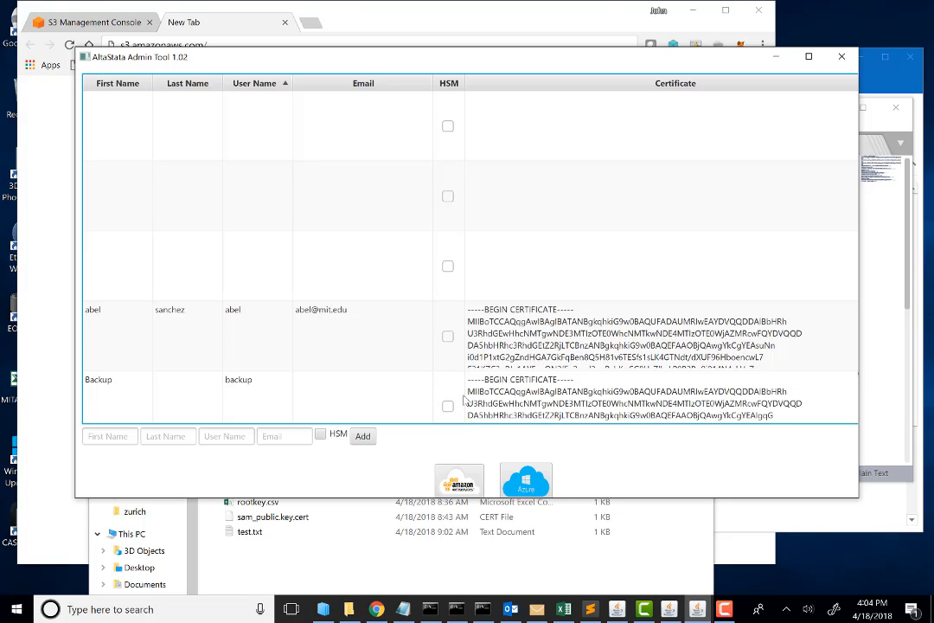
left_click(843, 58)
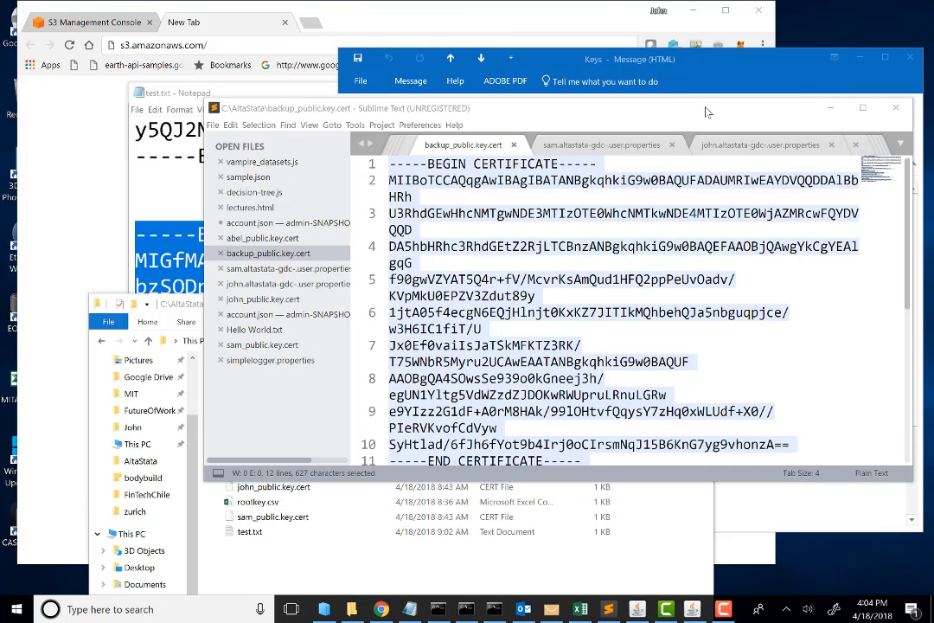
left_click_drag(706, 111, 689, 121)
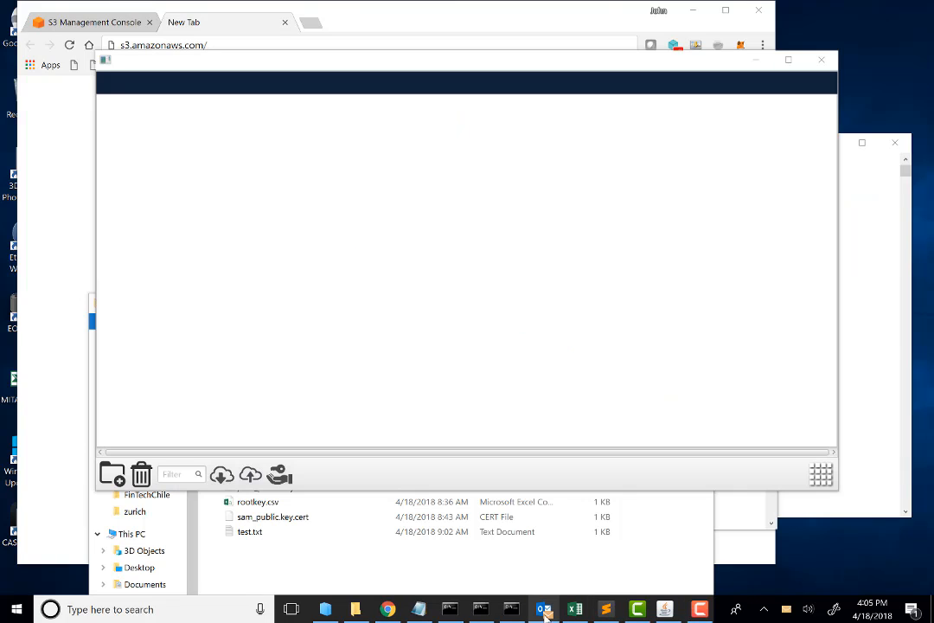
mouse_move(546, 613)
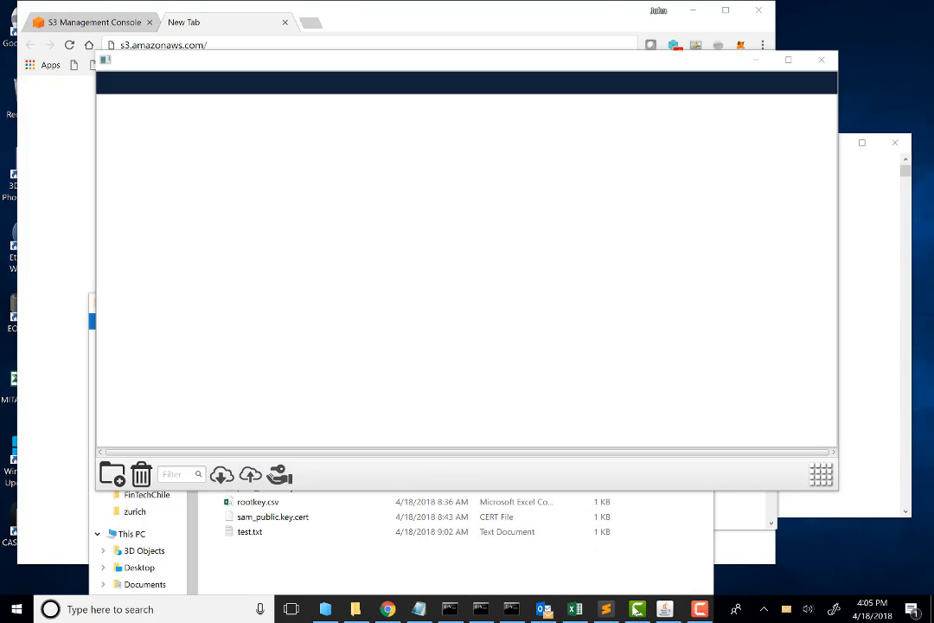
left_click(706, 610)
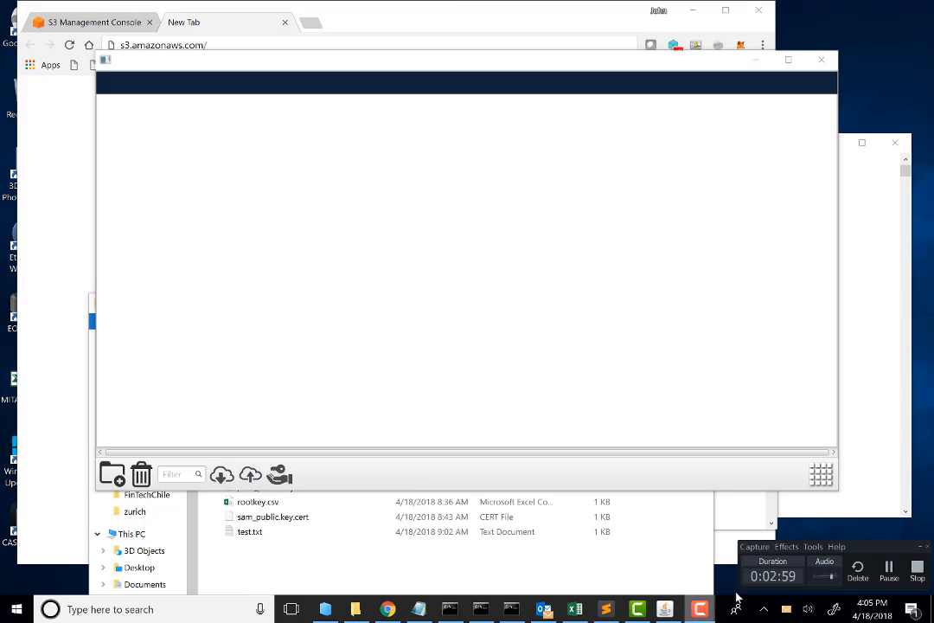
left_click(889, 569)
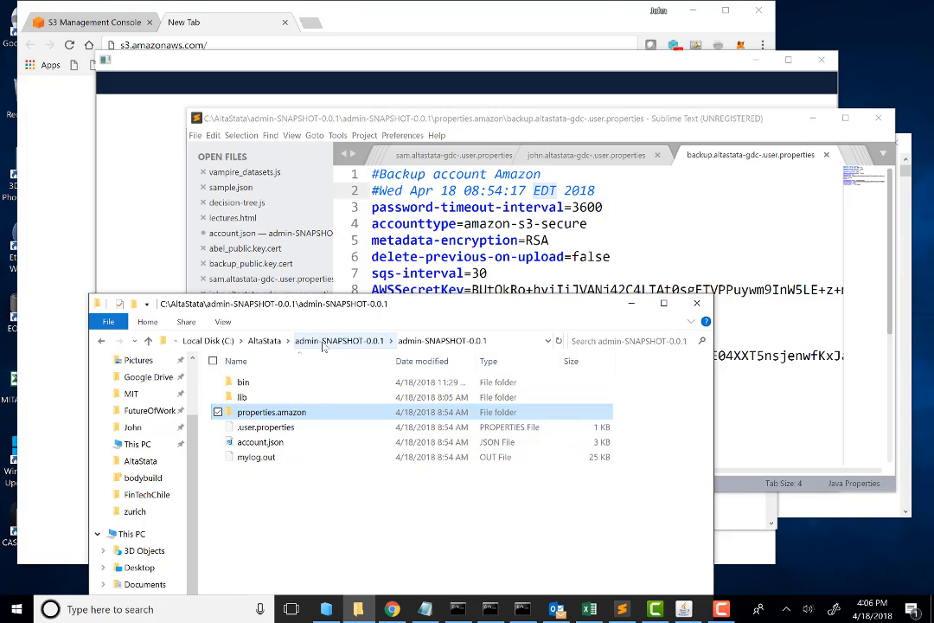
Step: Open the properties.amazon folder and select the entire contents of backup.altastata-gdc-.user.properties in Sublime Text
double_click(269, 413)
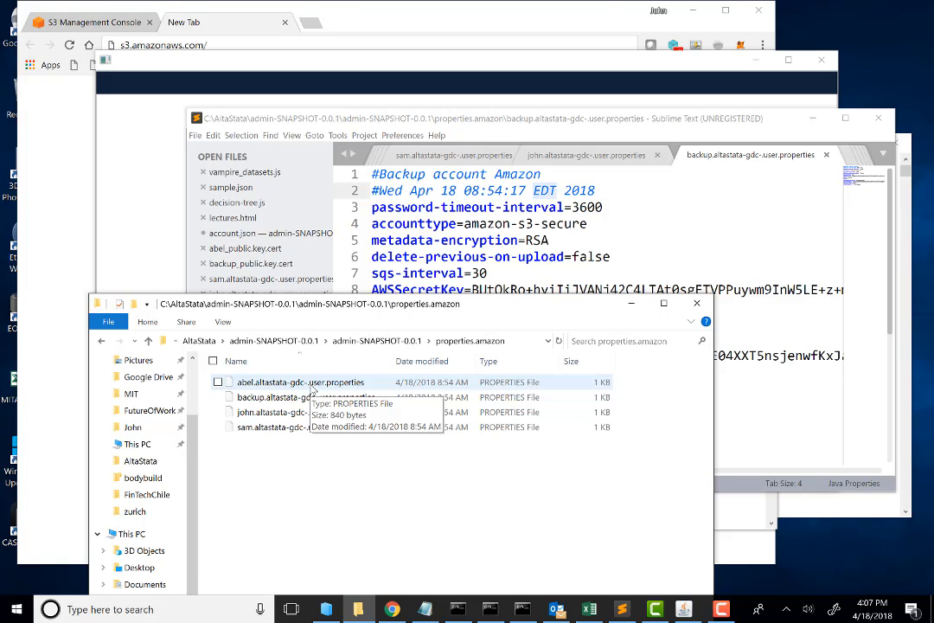
left_click(452, 226)
left_click(372, 174)
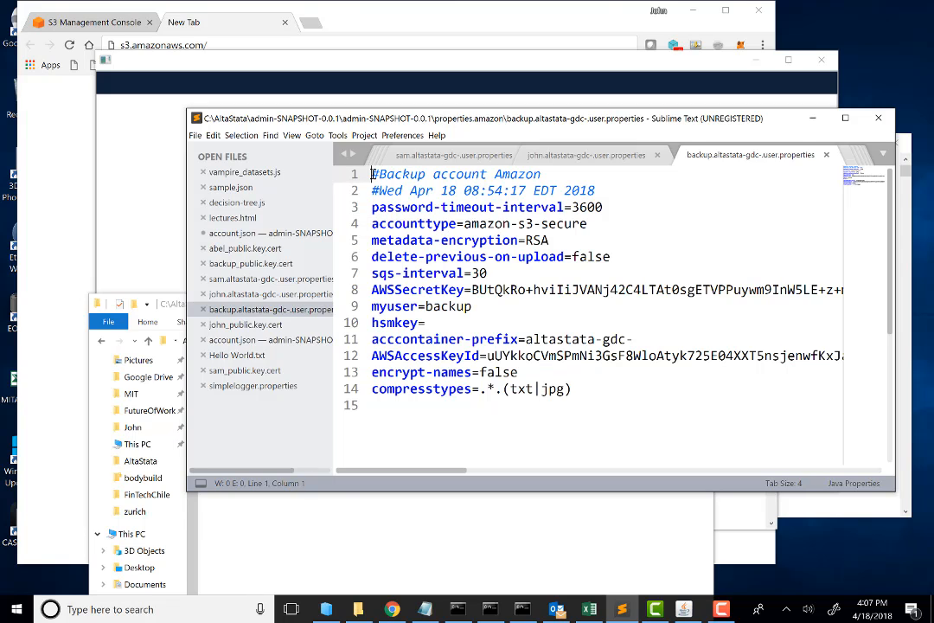
left_click_drag(372, 174, 586, 405)
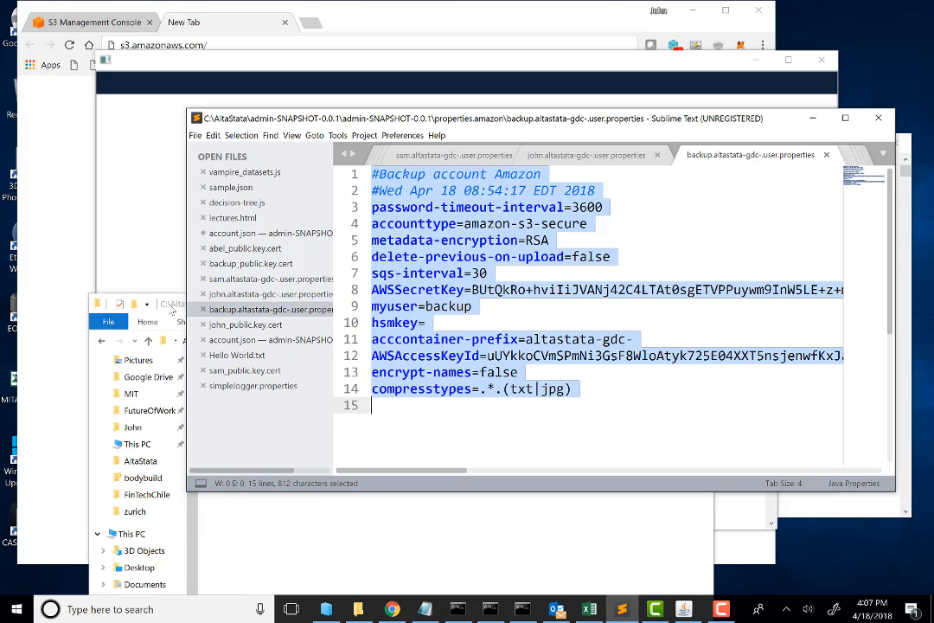
Step: Open john.altastata-gdc-.user.properties from File Explorer in Sublime Text and copy all of its property lines
left_click(171, 310)
left_click(218, 412)
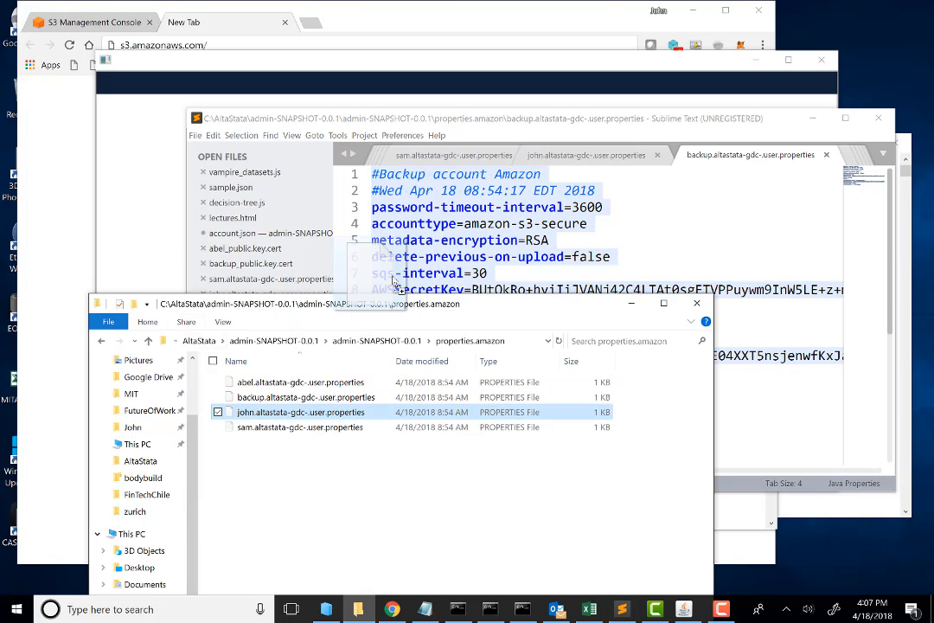
left_click_drag(406, 275, 407, 275)
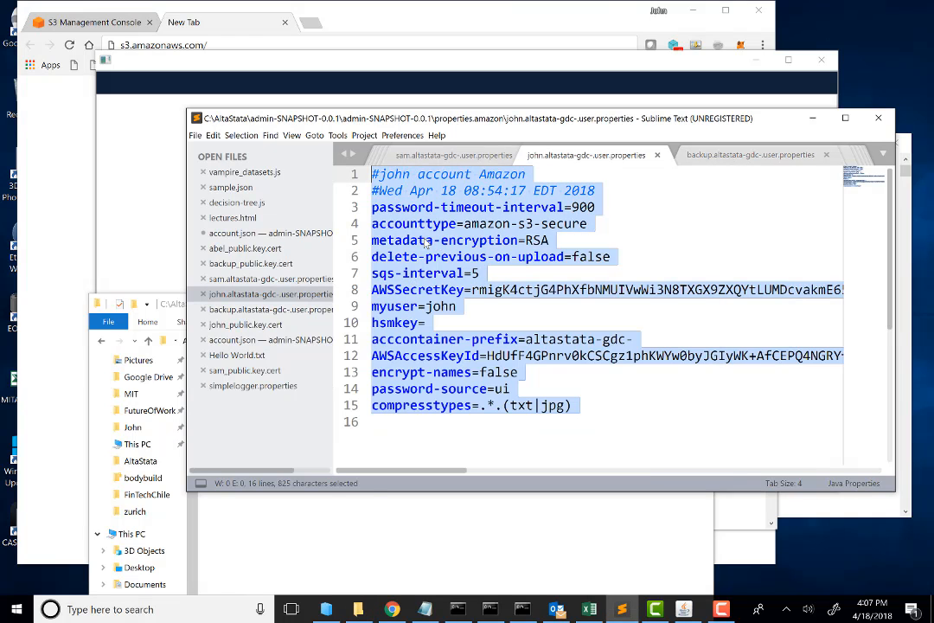
key("ctrl+c")
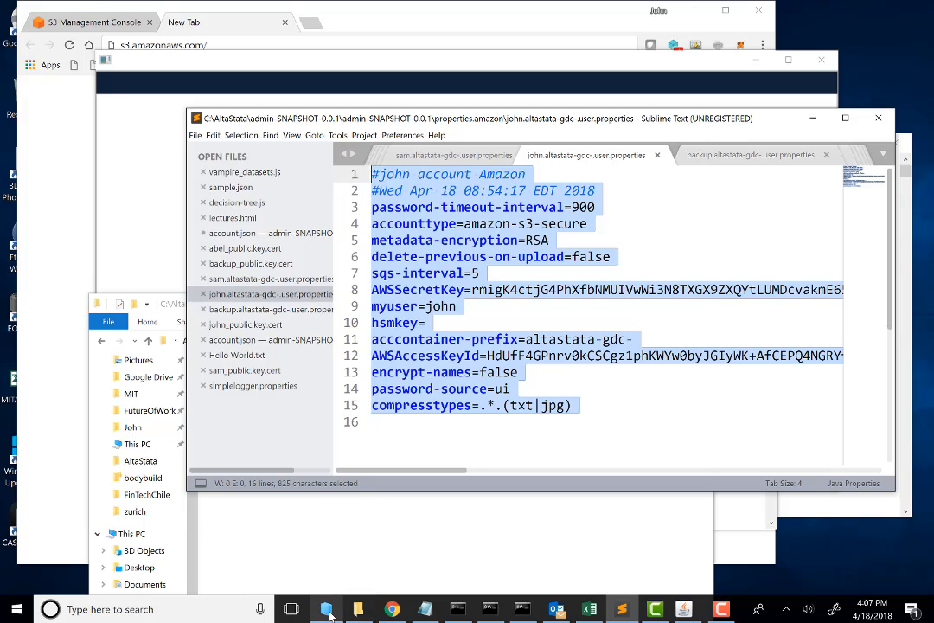
Step: Switch to the File Explorer window with the *.camrec search and go to the C:\AltaStata folder
left_click(317, 517)
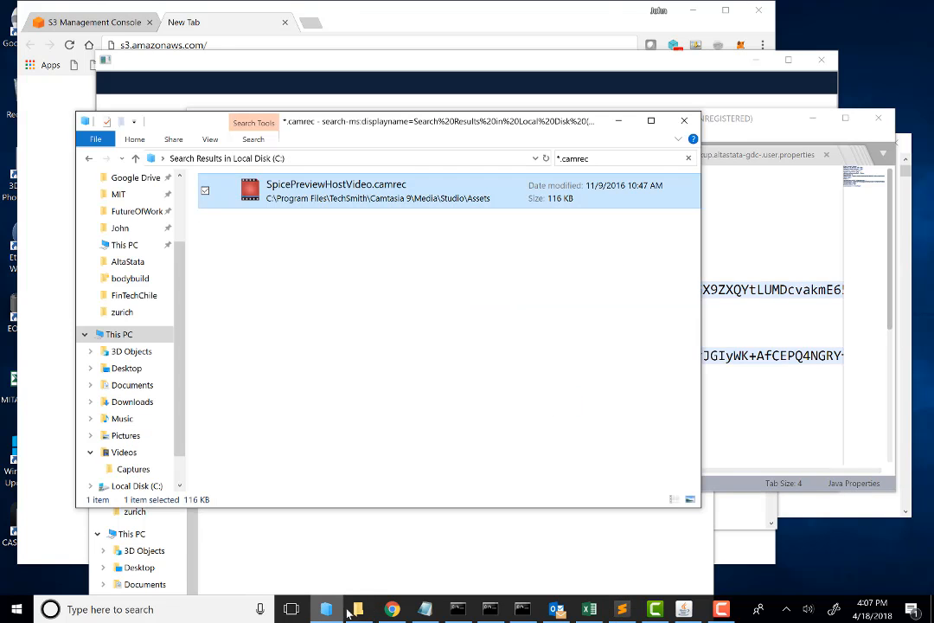
left_click(316, 517)
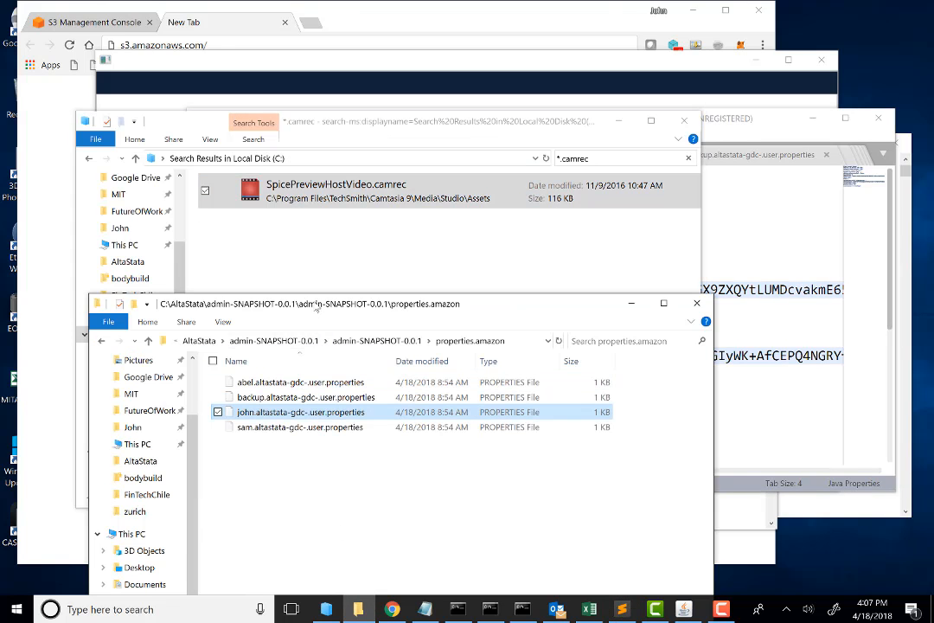
left_click_drag(315, 314, 324, 212)
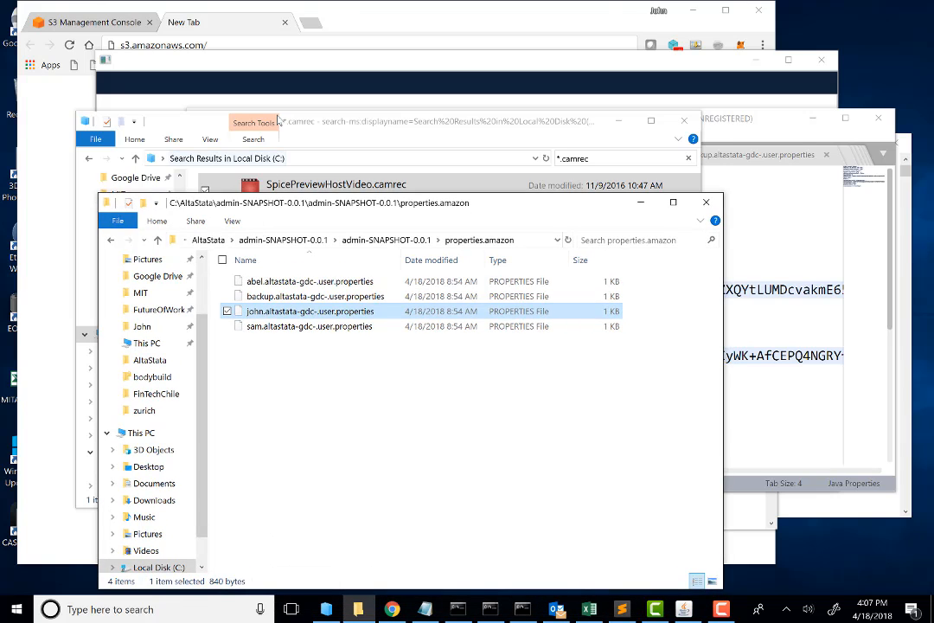
left_click(173, 121)
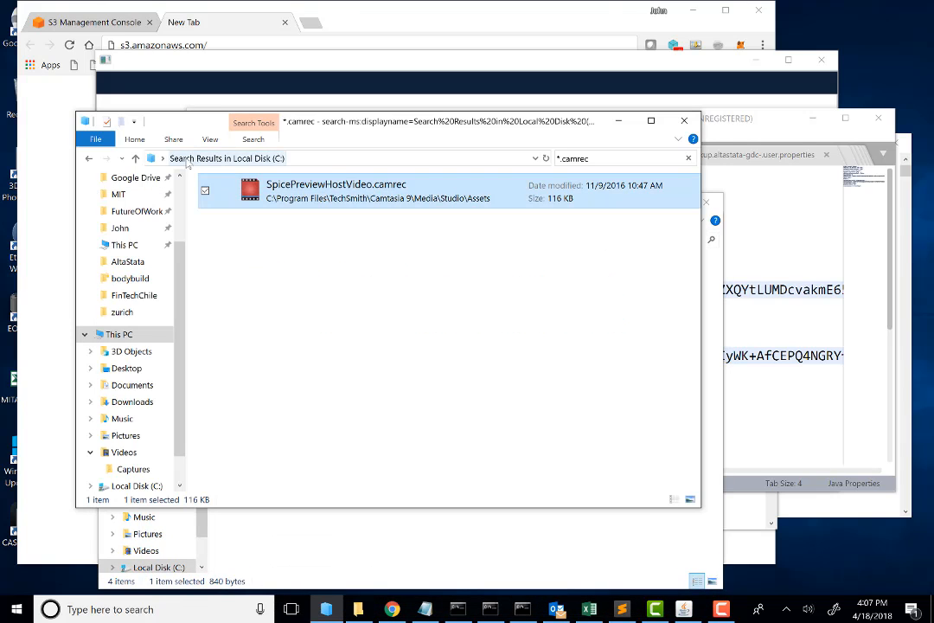
left_click(128, 261)
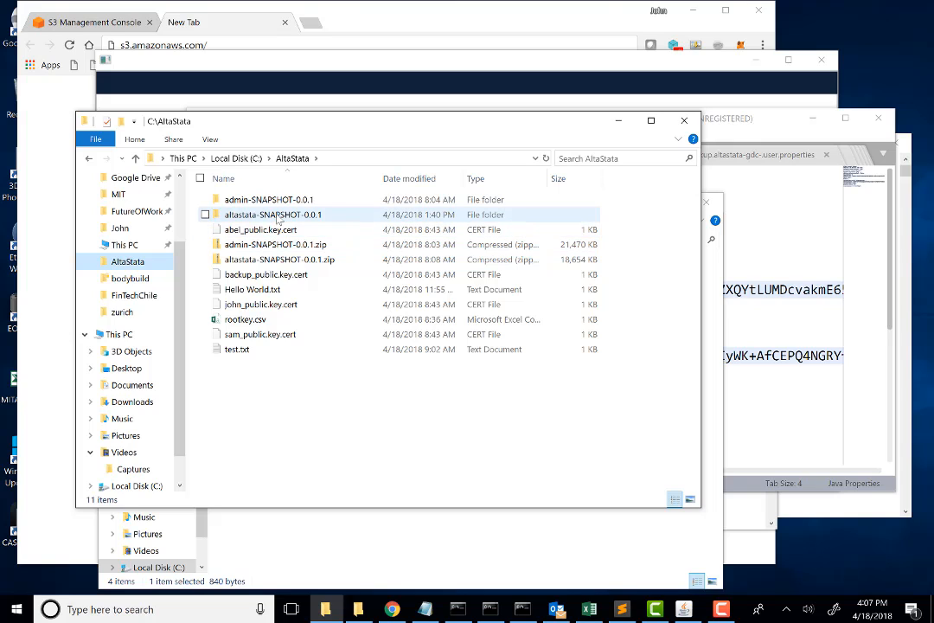
Step: Open altastata-SNAPSHOT-0.0.1, enter the altastata-SNAPSHOT-0.0.1-John folder, and launch altastata.exe
double_click(279, 216)
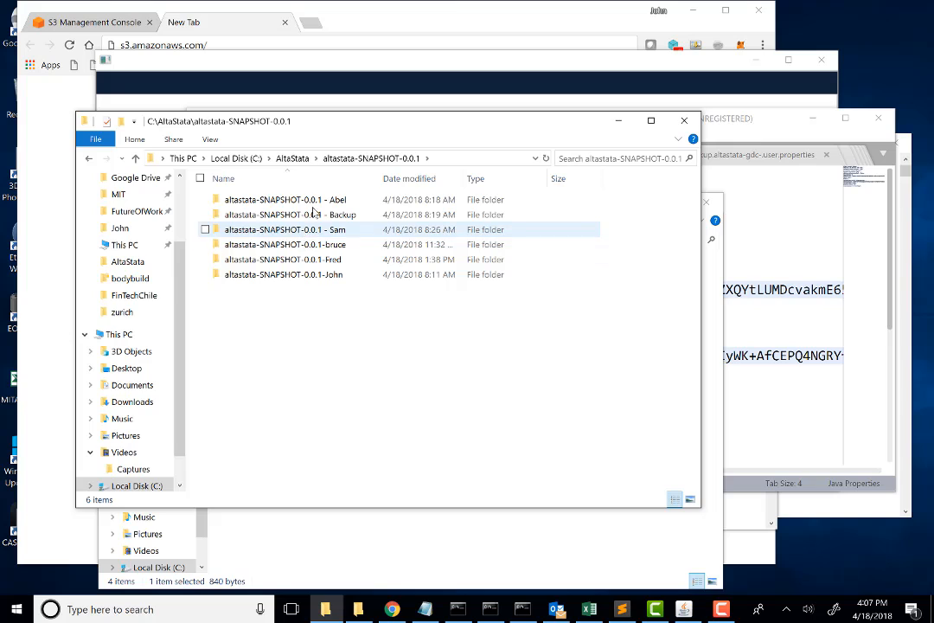
double_click(288, 275)
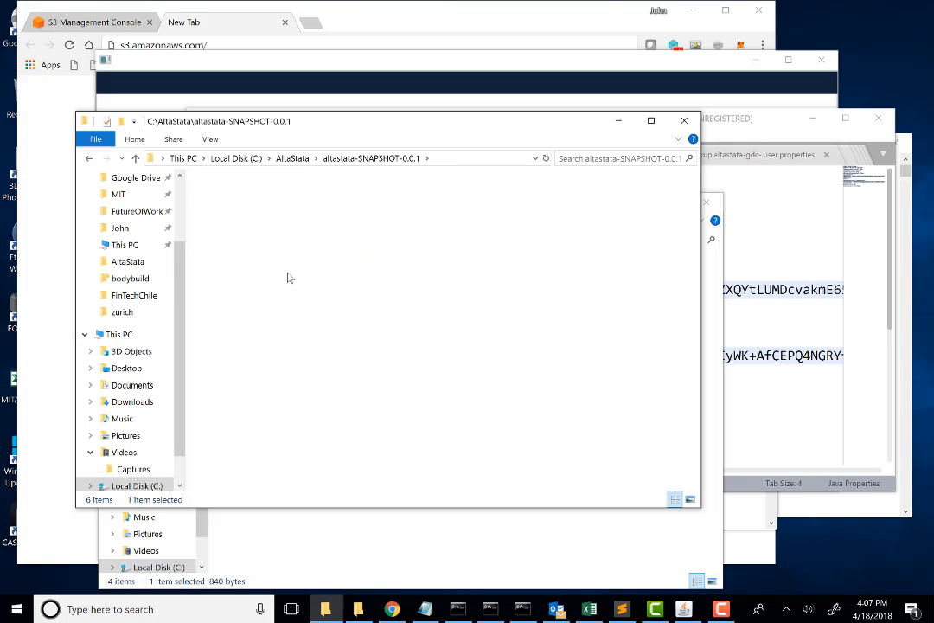
left_click(256, 248)
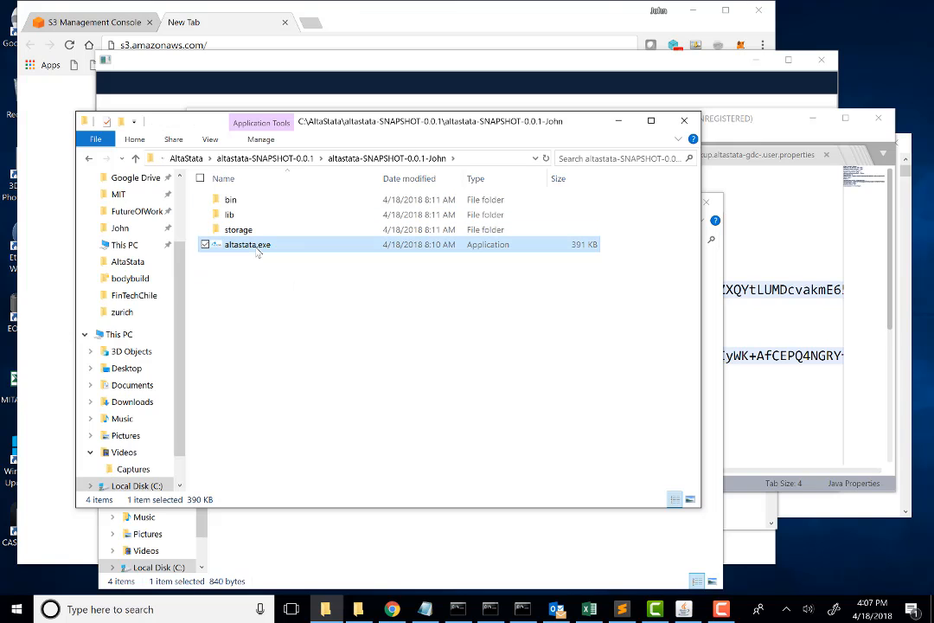
double_click(256, 248)
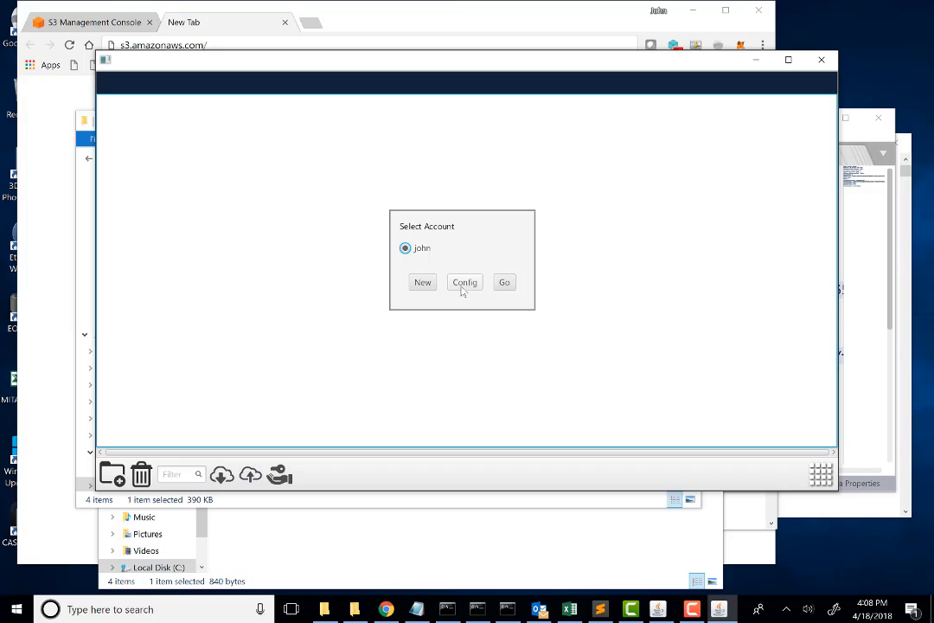
Step: Open the existing account's configuration by entering the account password, and show its account properties
left_click(462, 284)
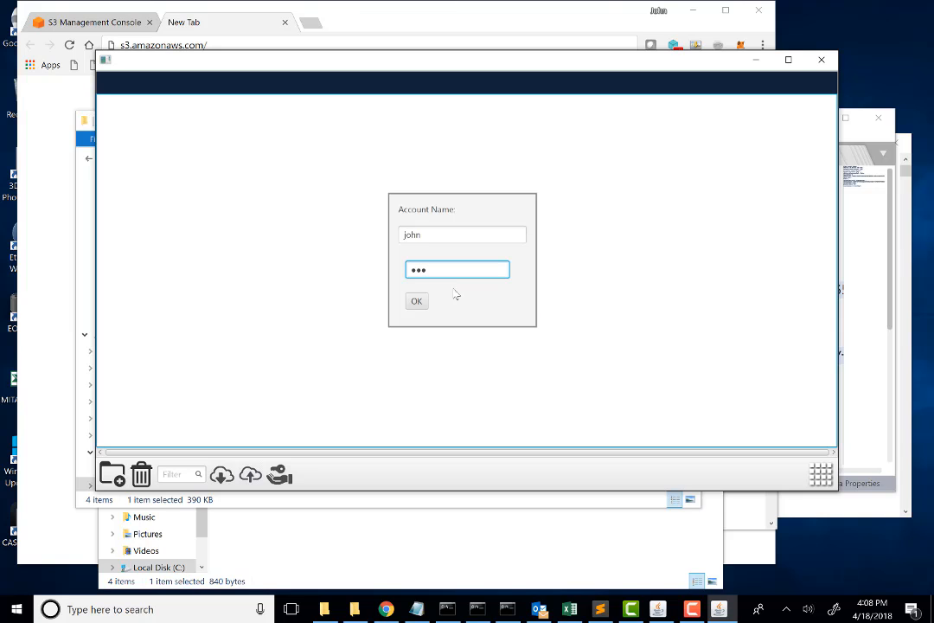
left_click(417, 301)
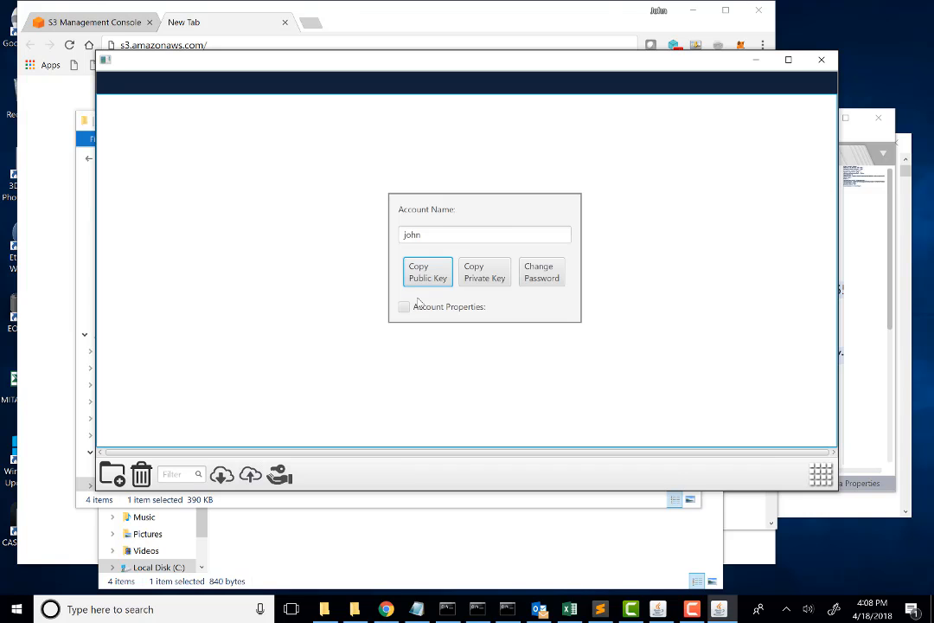
left_click(404, 310)
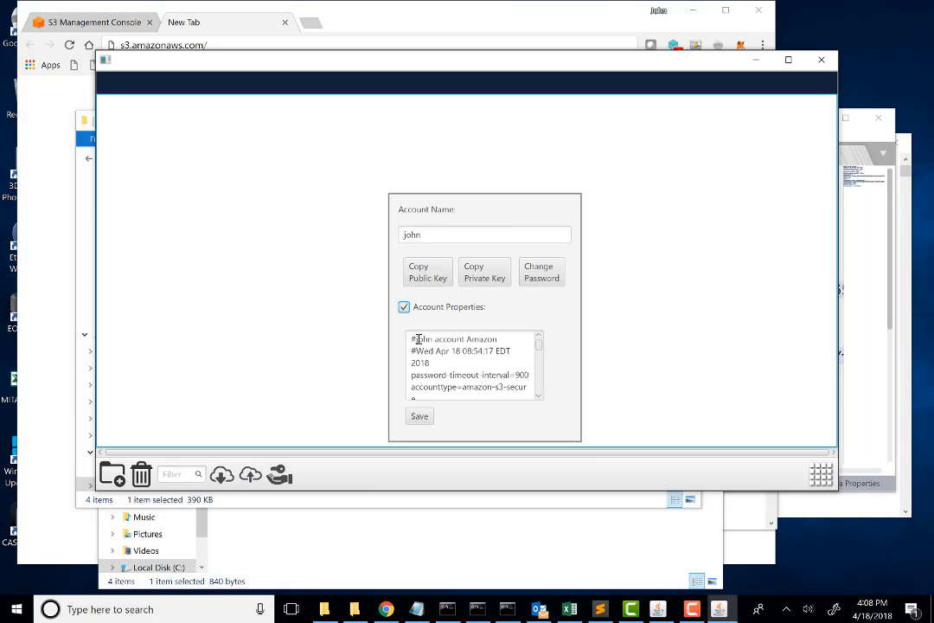
Step: Select the full account properties text, save the account properties, and minimize the AltaStata window
left_click_drag(411, 337, 547, 412)
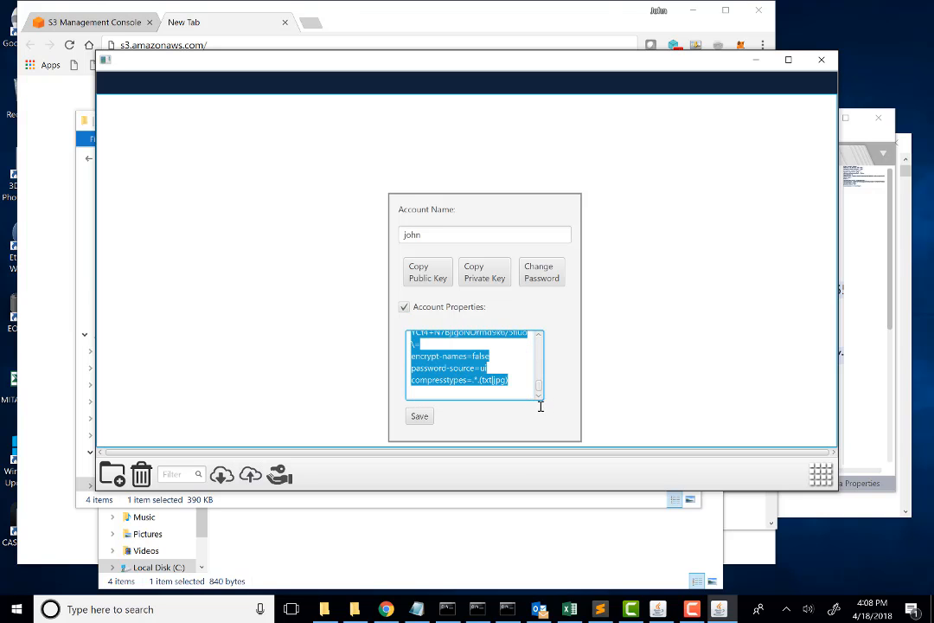
left_click(419, 417)
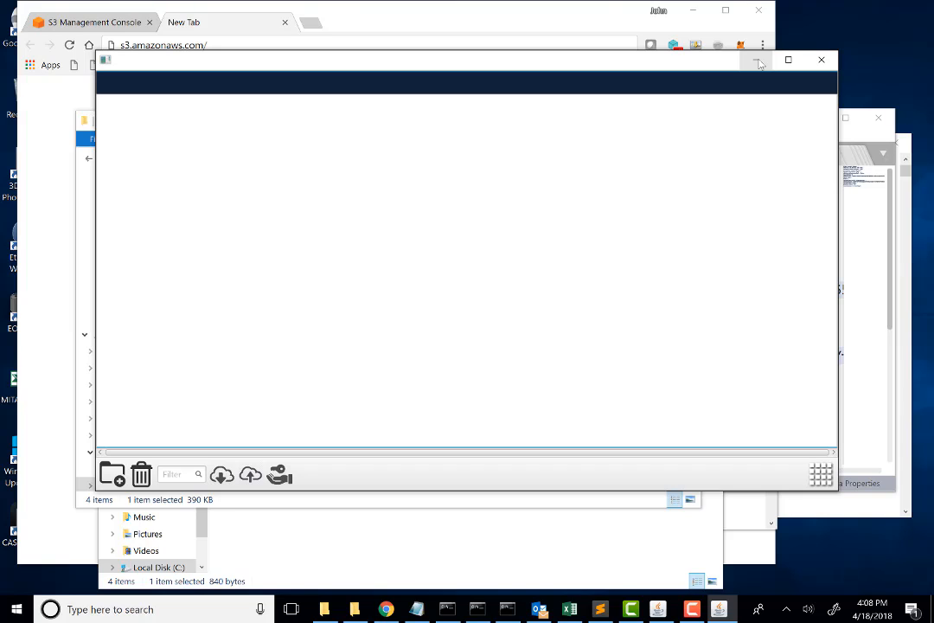
left_click(758, 63)
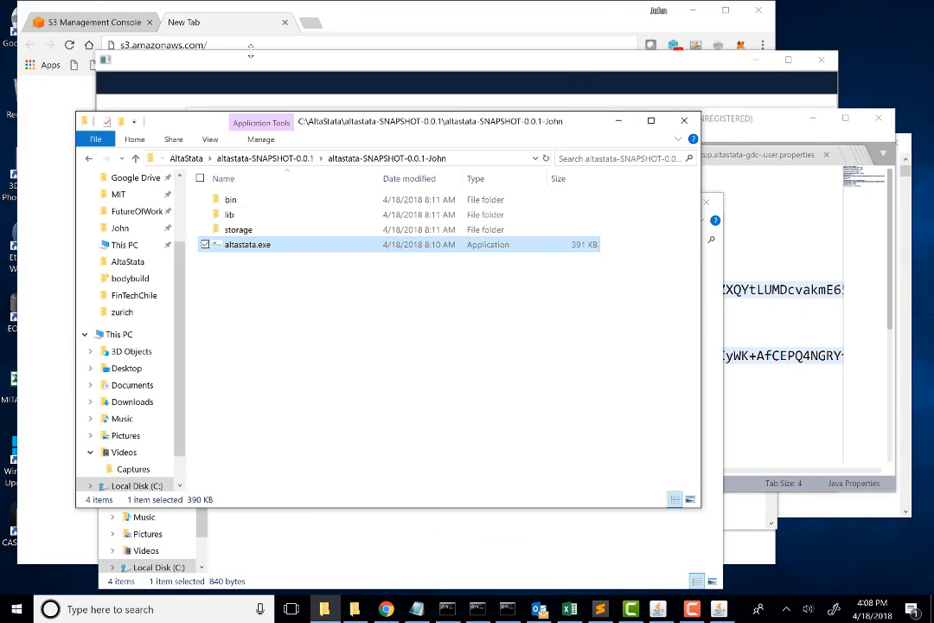
Step: Switch to Chrome and open aws.amazon.com in a new tab
left_click(259, 22)
key("ctrl+t")
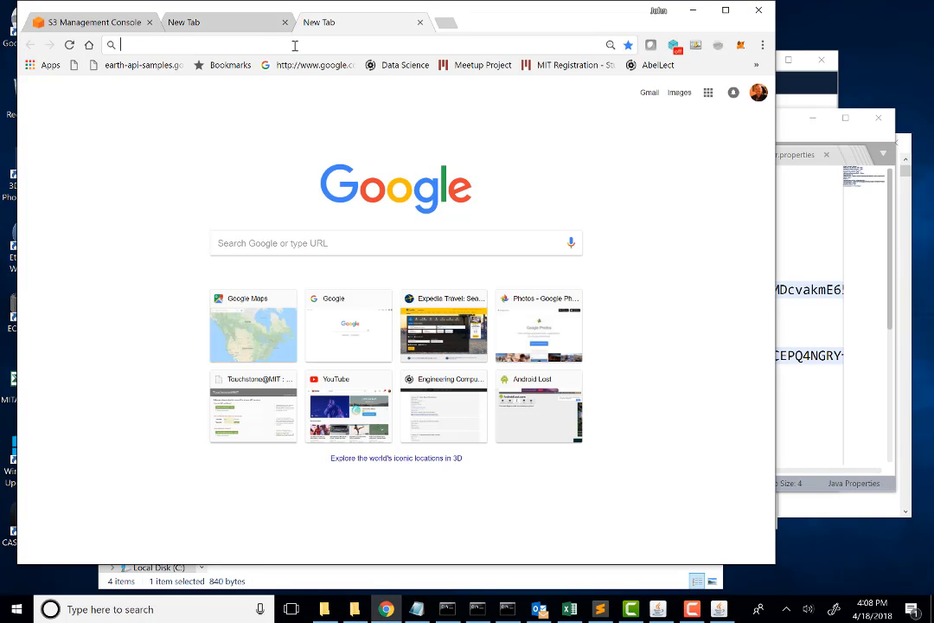
type("aw")
key("Return")
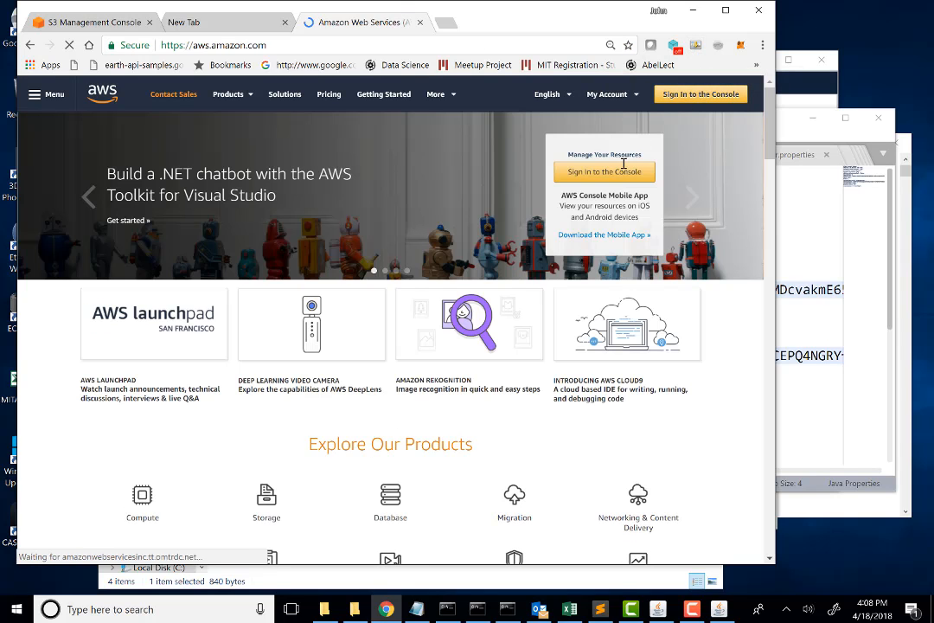
Step: Go to the AWS Management Console and open the account's My Security Credentials page
left_click(627, 115)
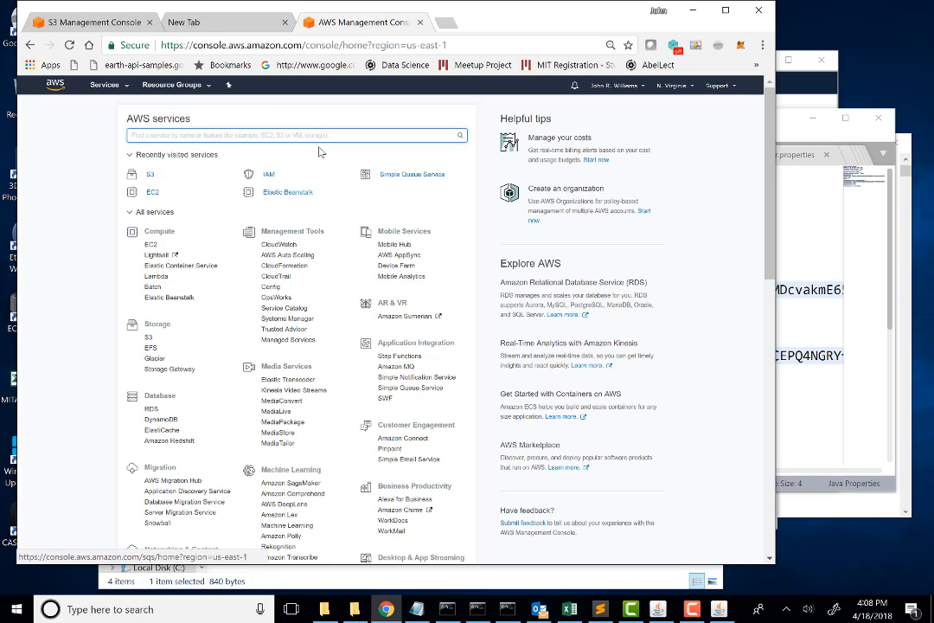
left_click(616, 86)
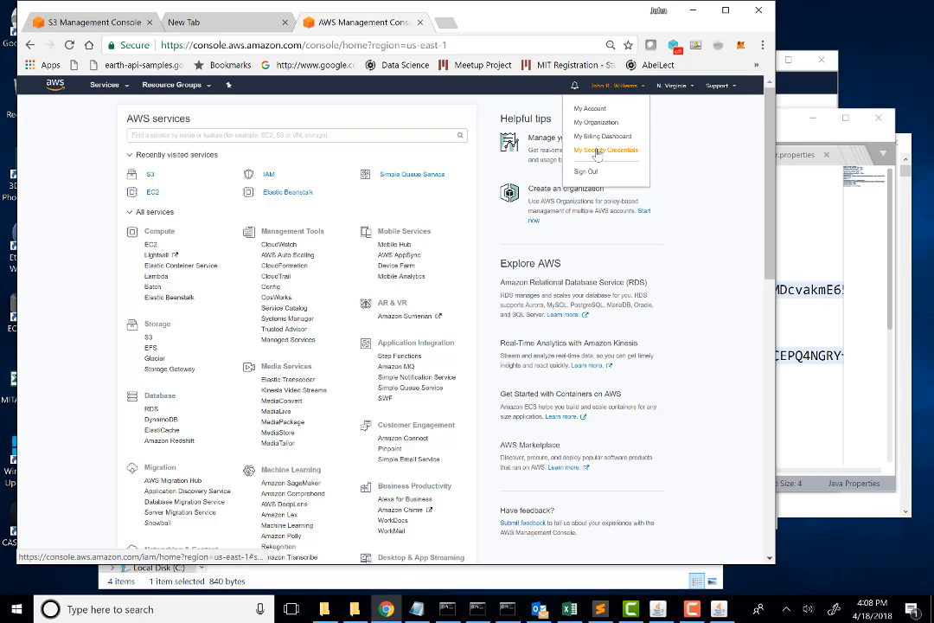
left_click(598, 150)
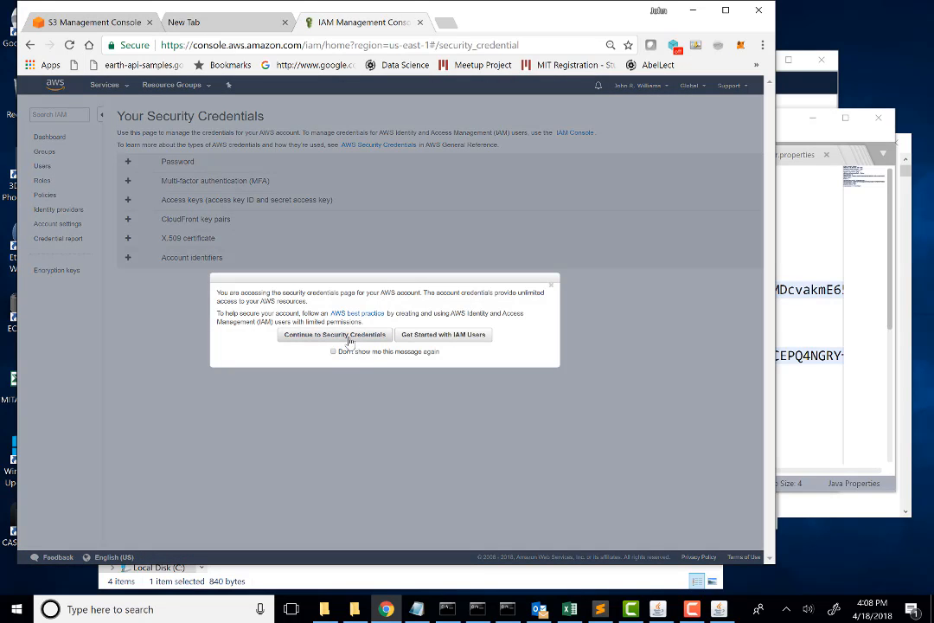
Step: Continue to the security credentials, expand the access keys section, and select the access key ID created on Apr 18th 2018
left_click(348, 335)
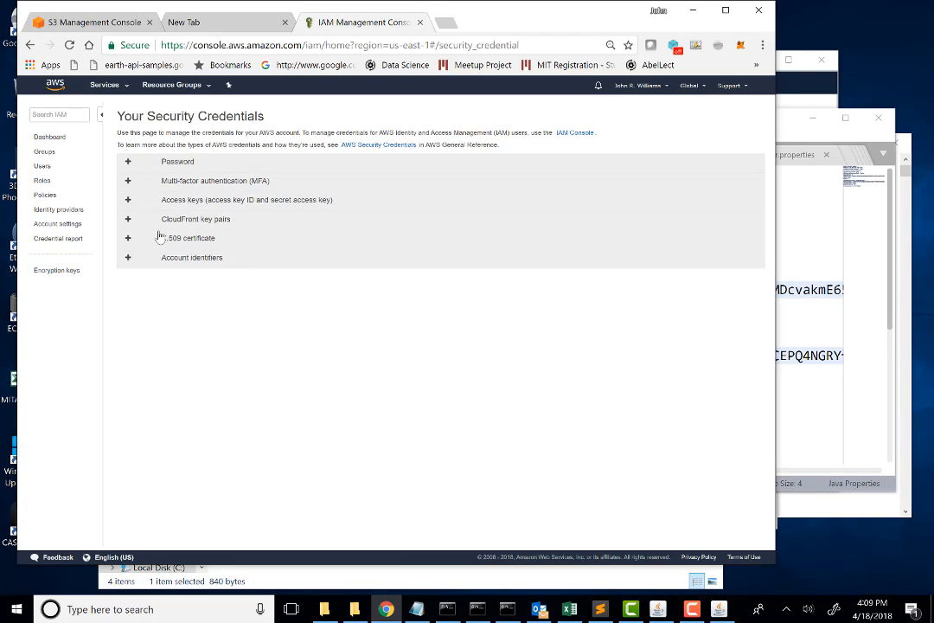
left_click(128, 200)
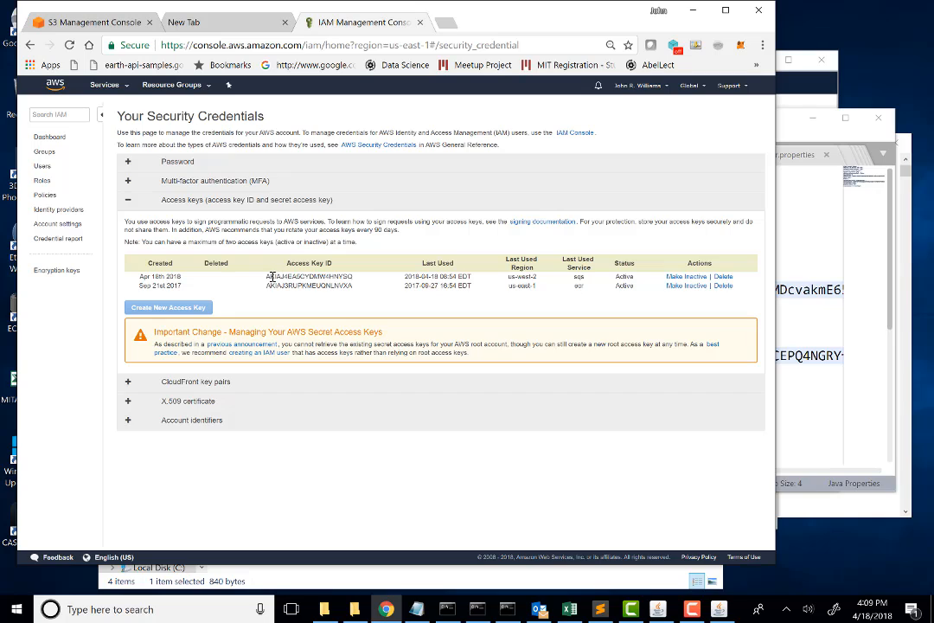
left_click_drag(267, 276, 352, 275)
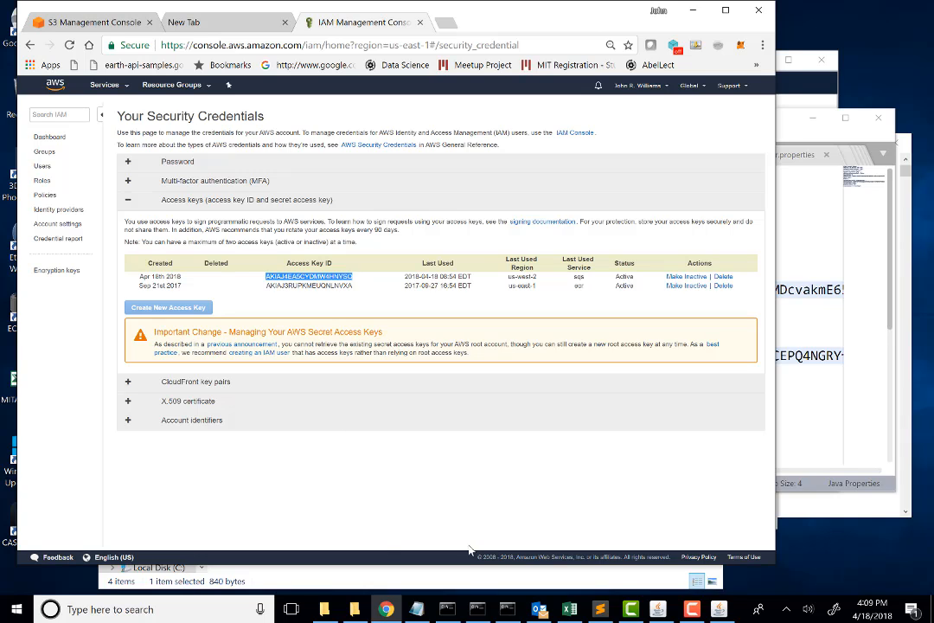
Step: Switch to rootkey.csv in Excel and select the access key ID value in cell A1, then the secret key value in cell A2
left_click(569, 609)
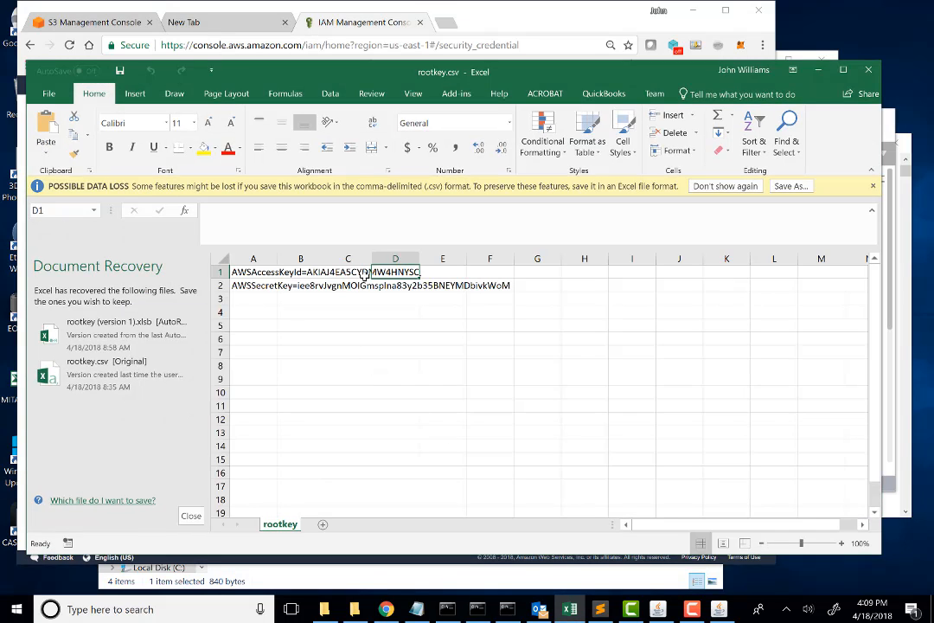
left_click(282, 271)
left_click(260, 272)
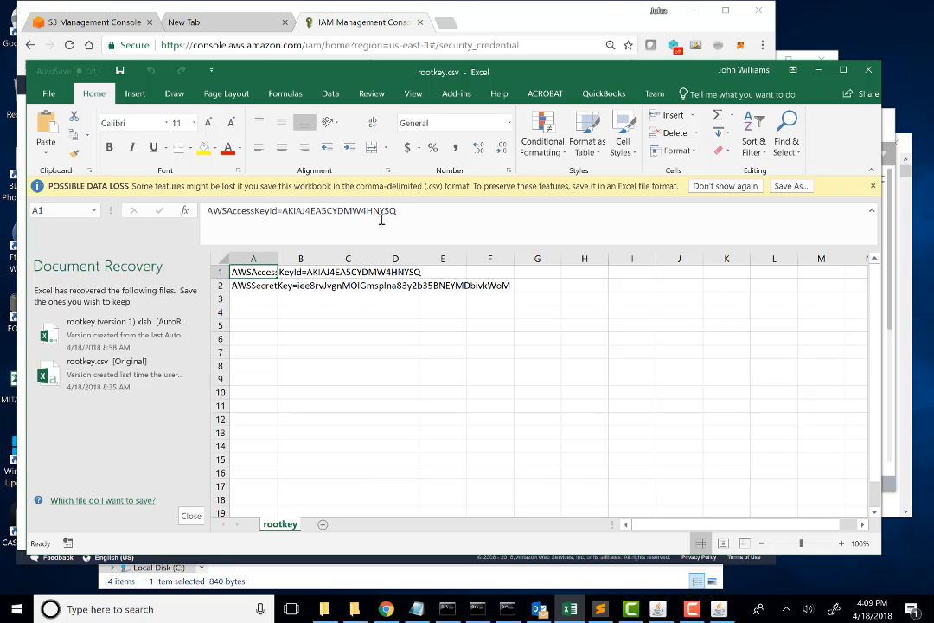
left_click_drag(401, 210, 282, 210)
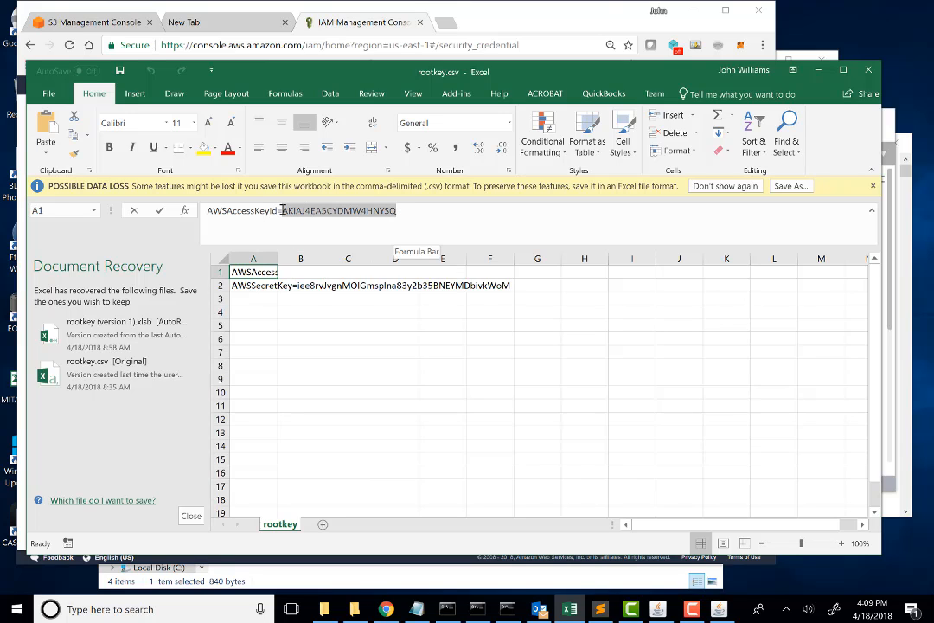
left_click(270, 287)
left_click_drag(485, 211, 274, 211)
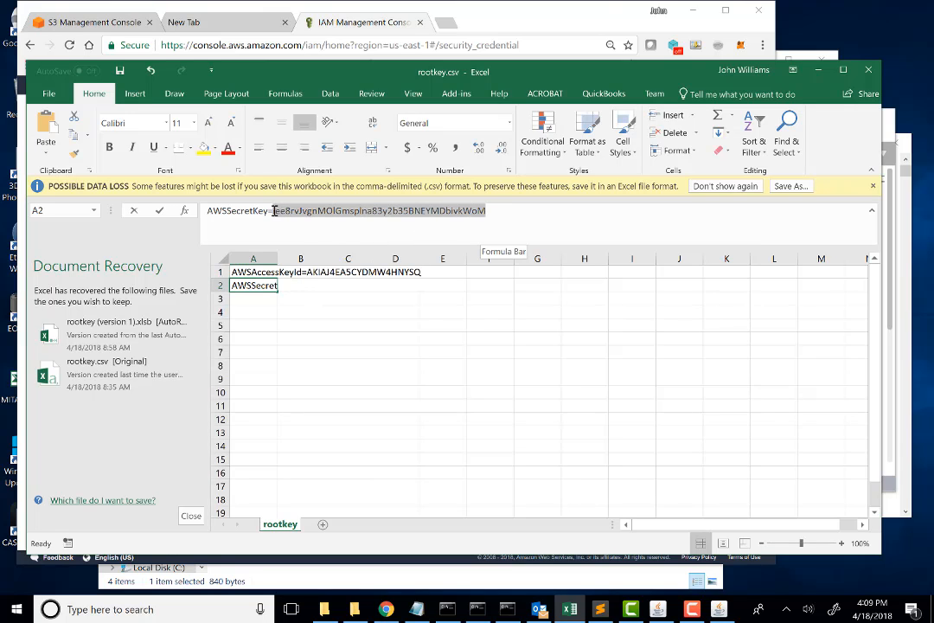
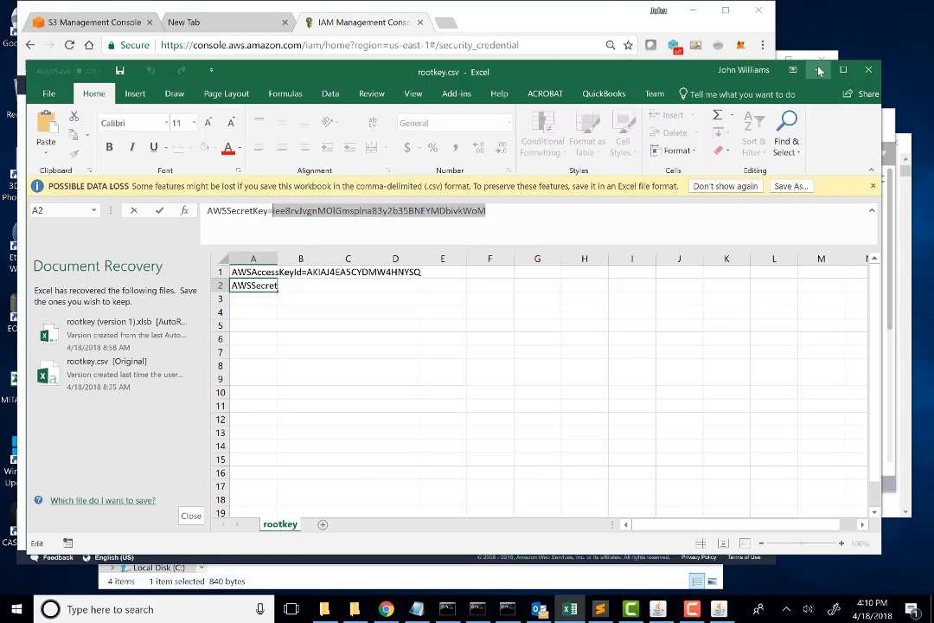
Step: Minimize Excel, switch to AltaStata, and log in to the listed account by entering the account password
left_click(818, 70)
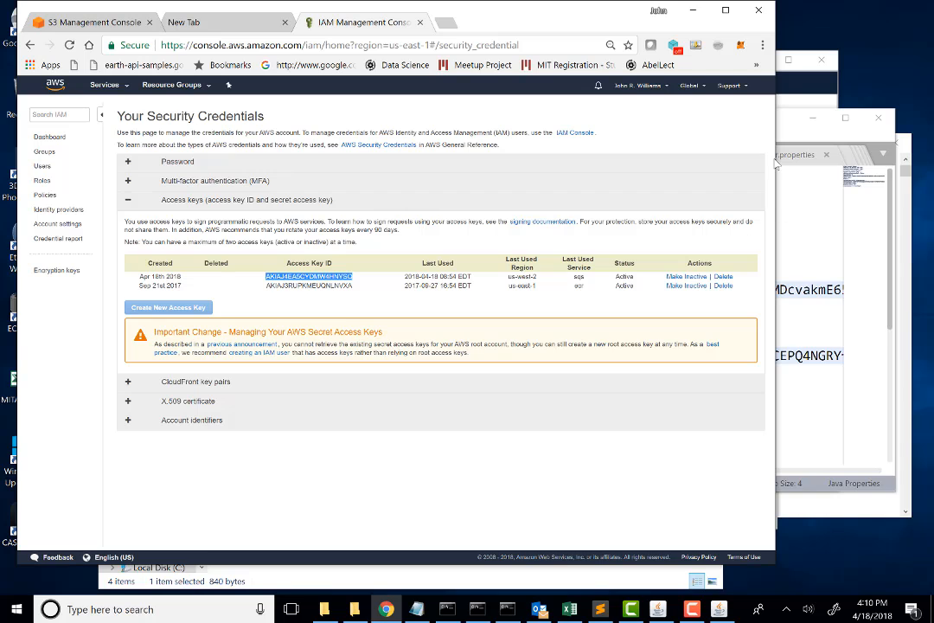
left_click(801, 137)
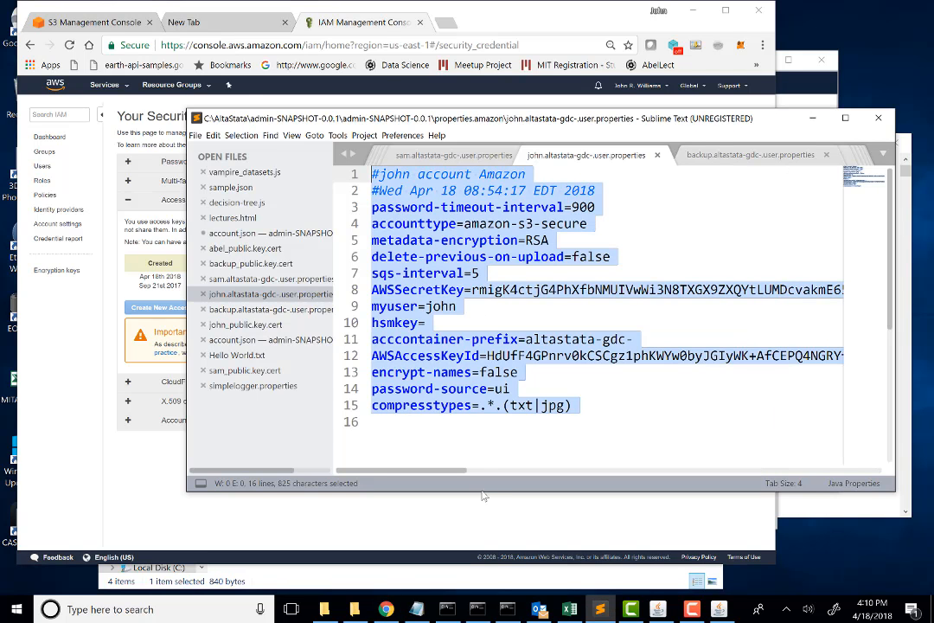
mouse_move(613, 610)
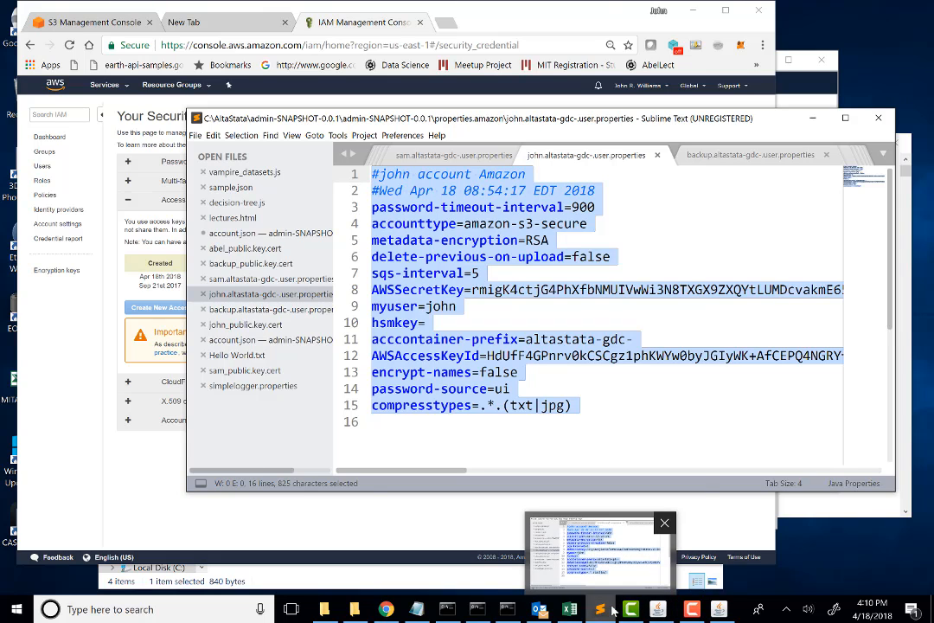
left_click(659, 610)
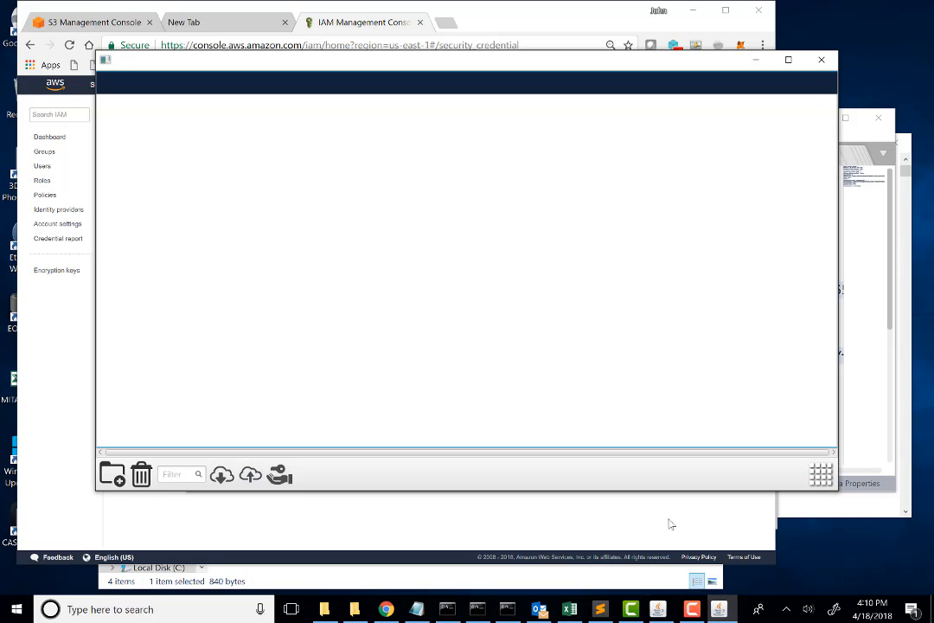
left_click(829, 475)
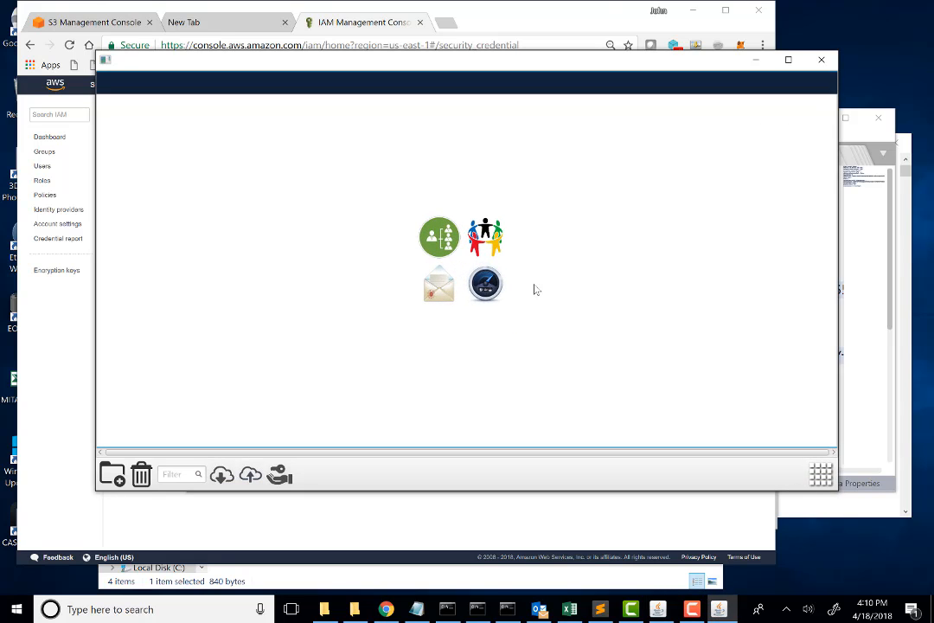
left_click(436, 238)
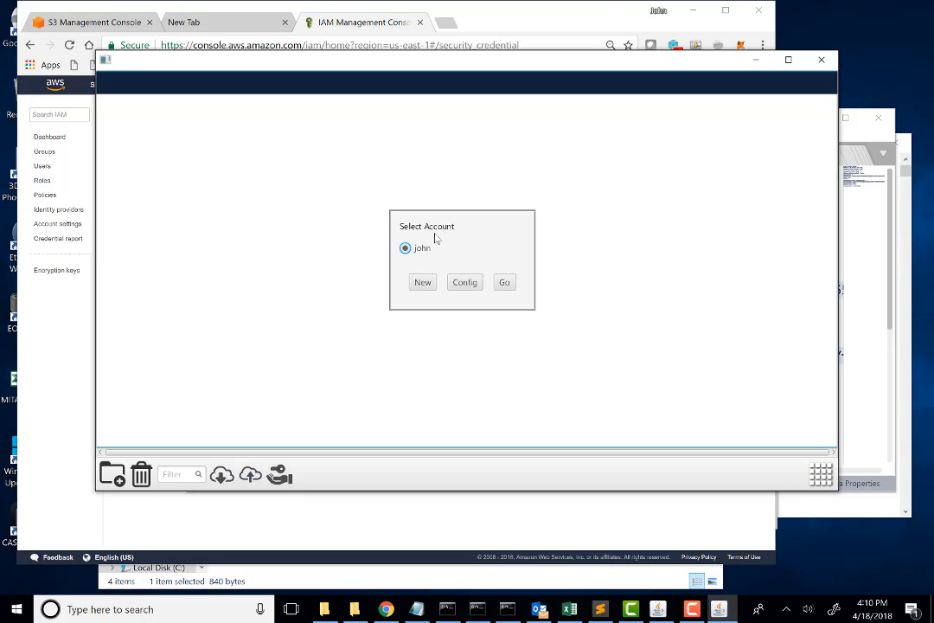
left_click(502, 286)
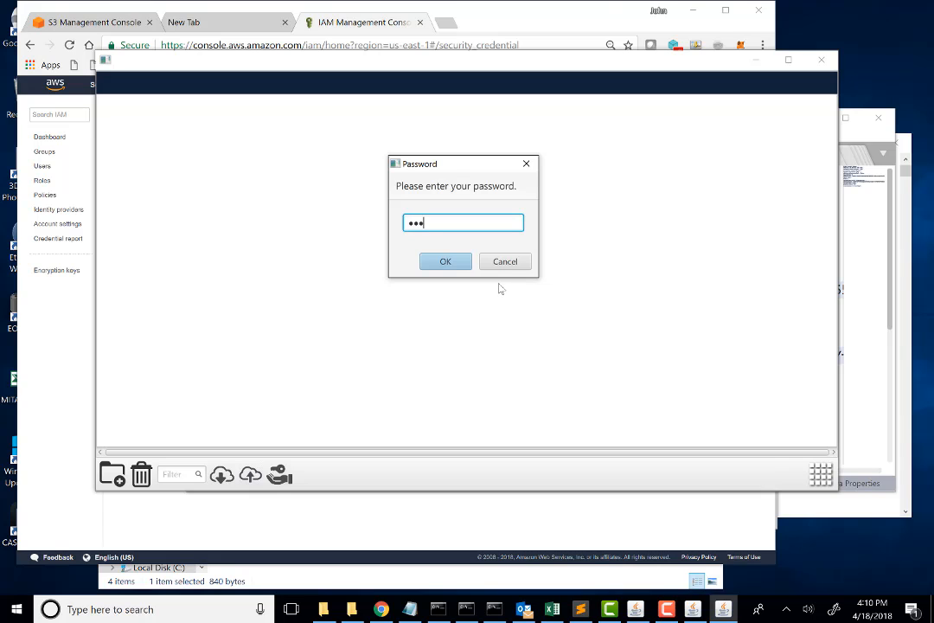
left_click(457, 260)
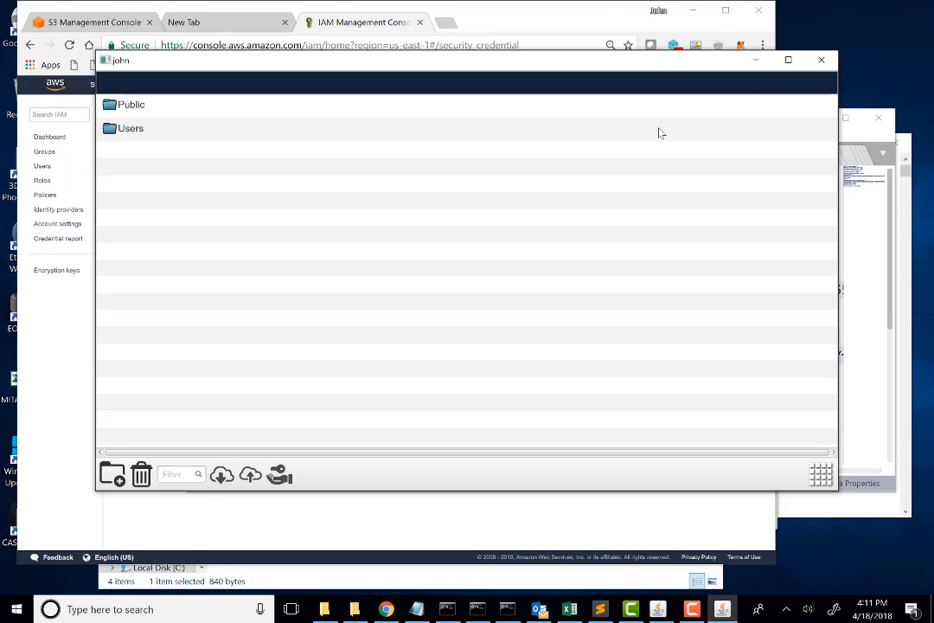
Step: Browse to the Documents folder inside Public and view the details of Hello World.txt and test.txt
left_click(117, 108)
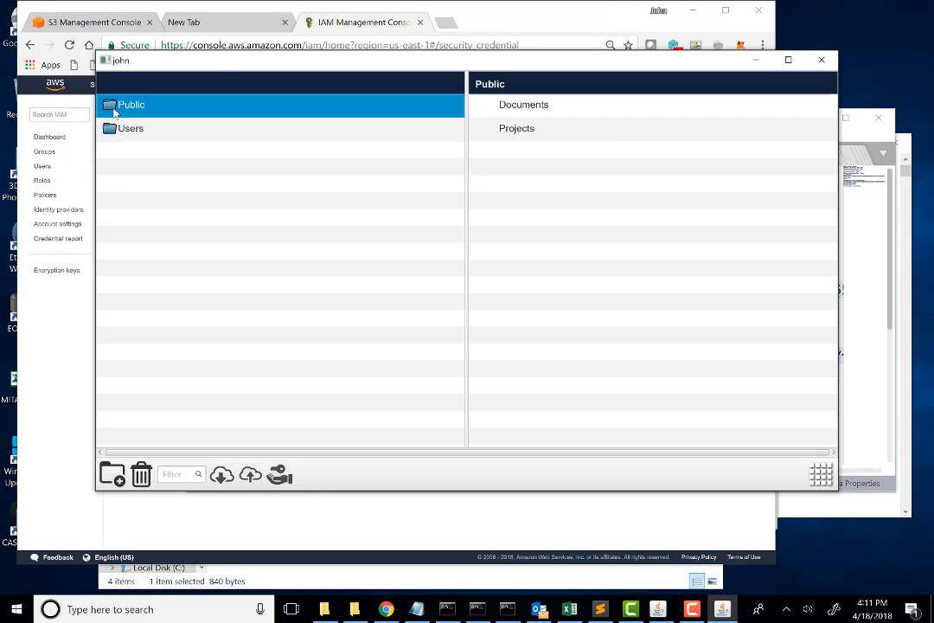
left_click(486, 113)
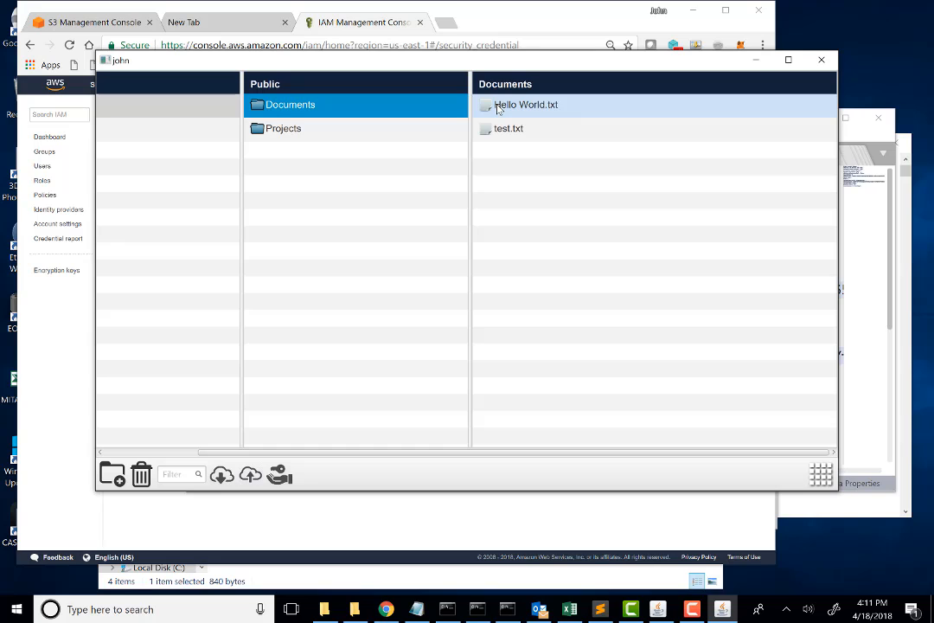
left_click(501, 110)
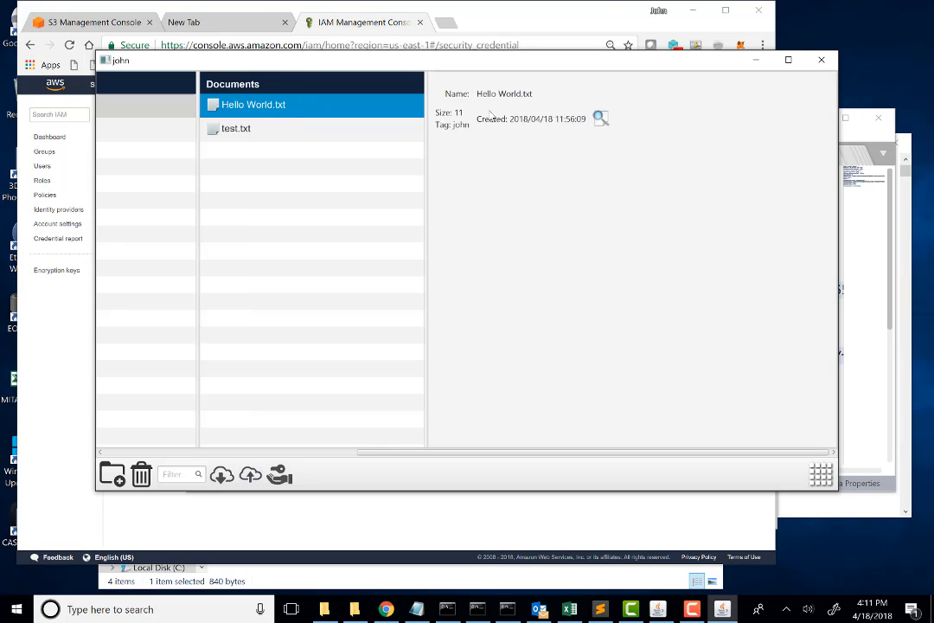
left_click(250, 138)
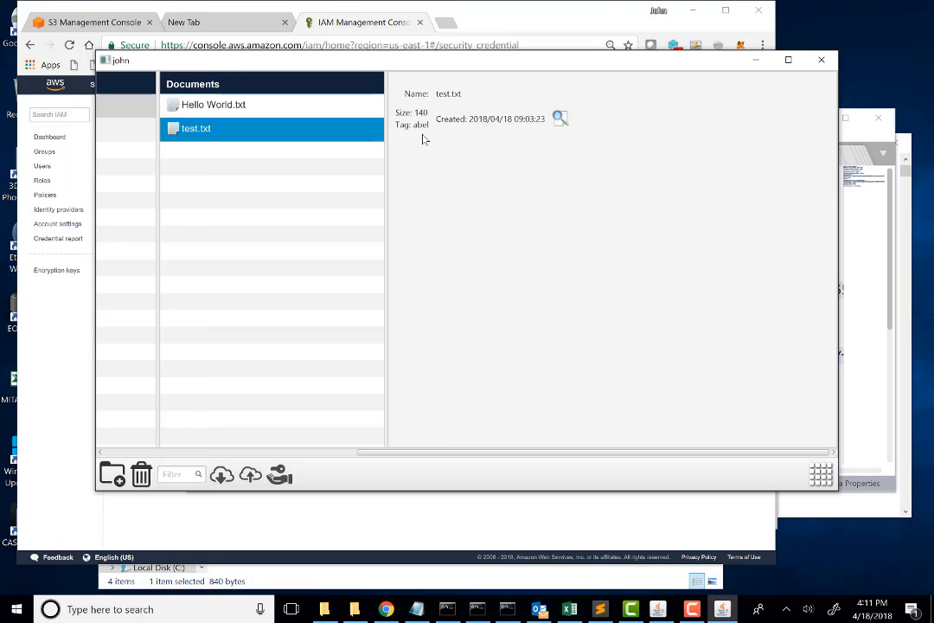
Step: Minimize the logged-in AltaStata window, switch to the S3 Management Console in Chrome, and examine the bucket list
left_click(762, 62)
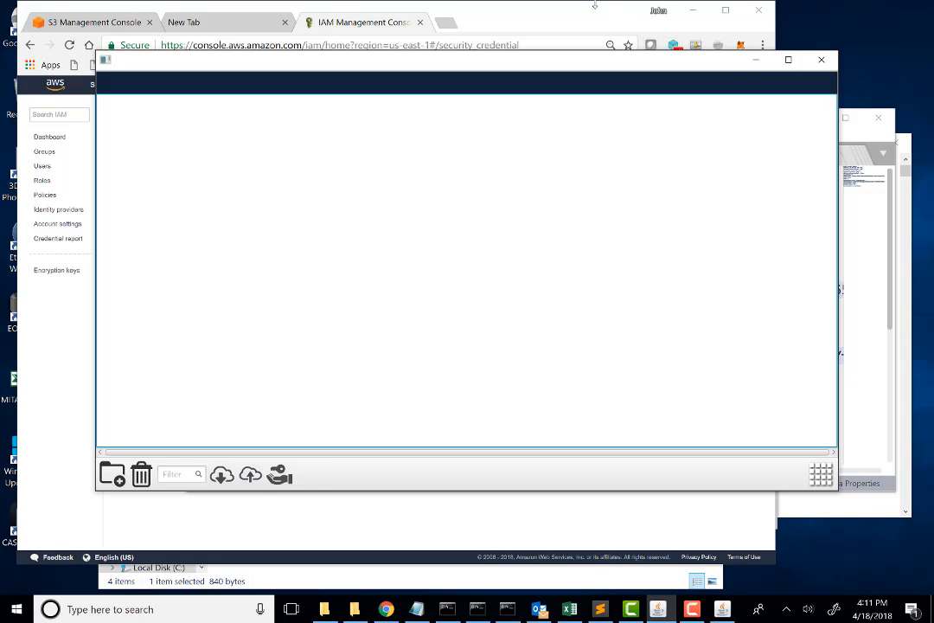
left_click(548, 31)
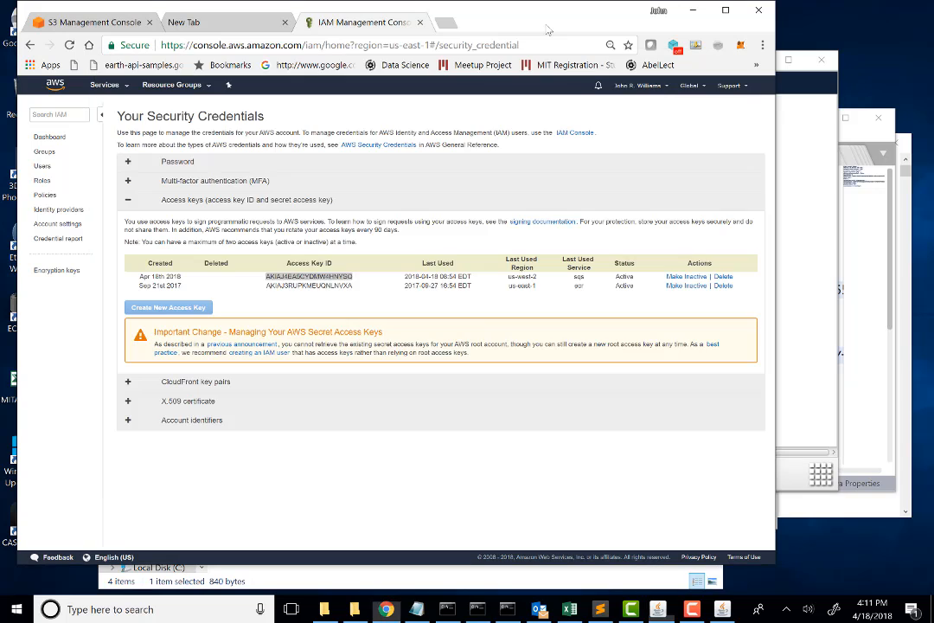
left_click(128, 21)
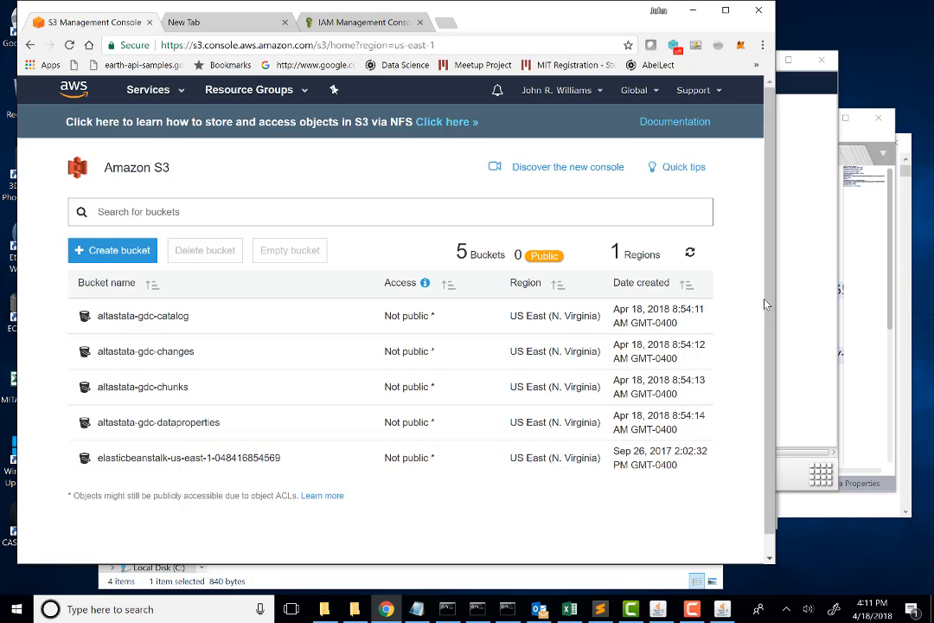
scroll(645, 278, "down", 1)
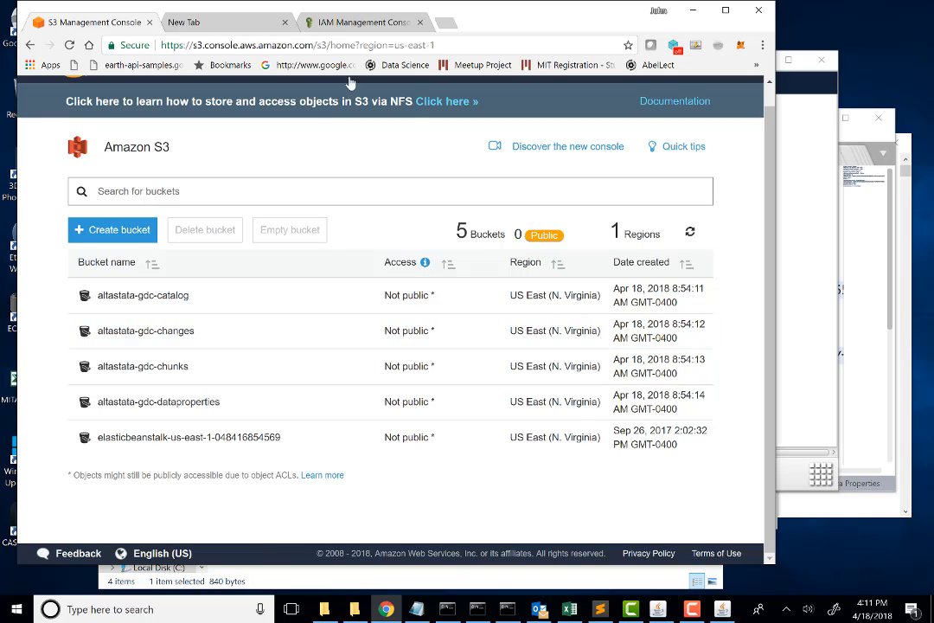
Step: Return to the IAM security credentials page, expand the Password section, and open the S3 storage service from there
left_click(343, 30)
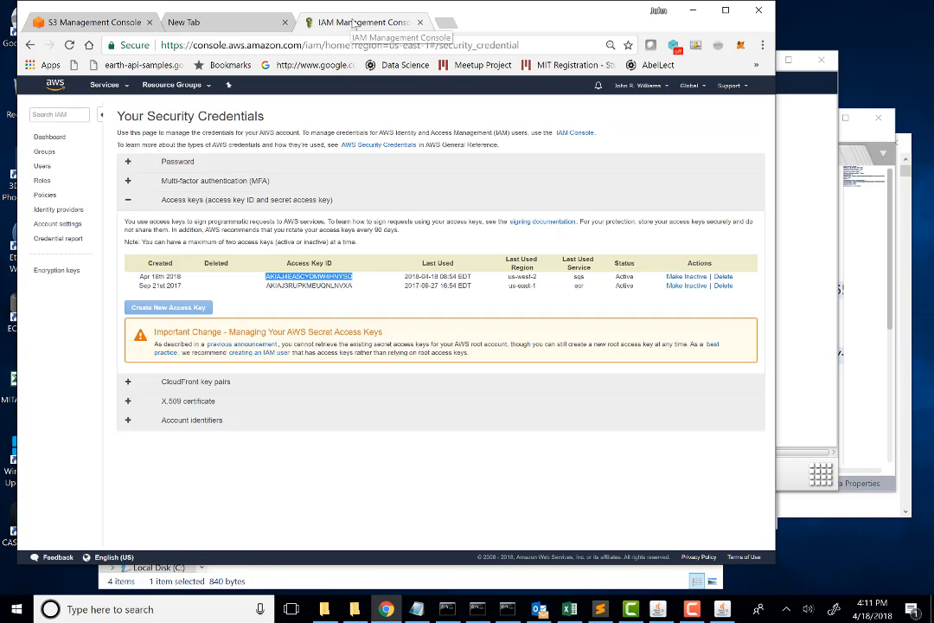
left_click(123, 166)
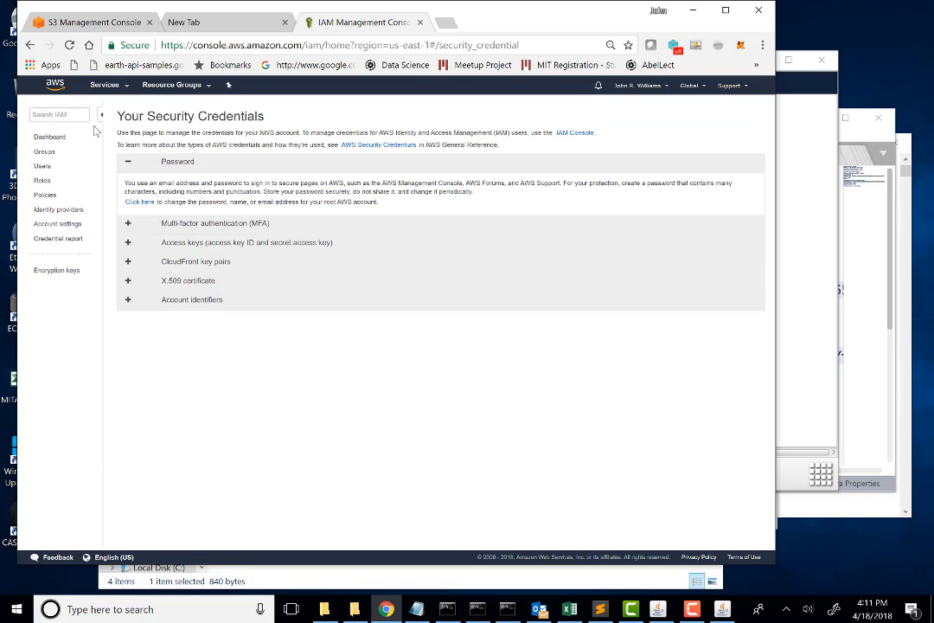
left_click(105, 84)
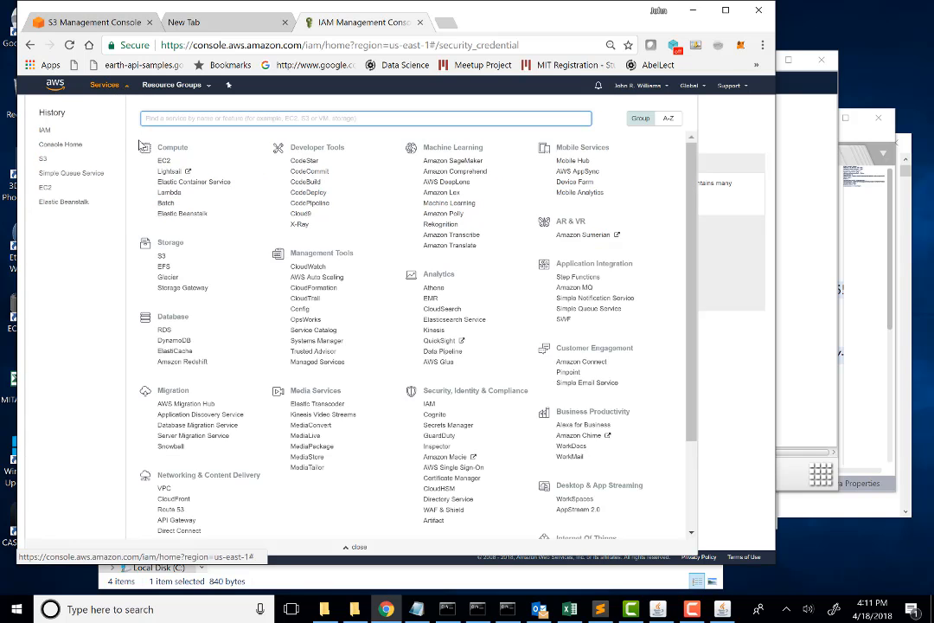
left_click(162, 257)
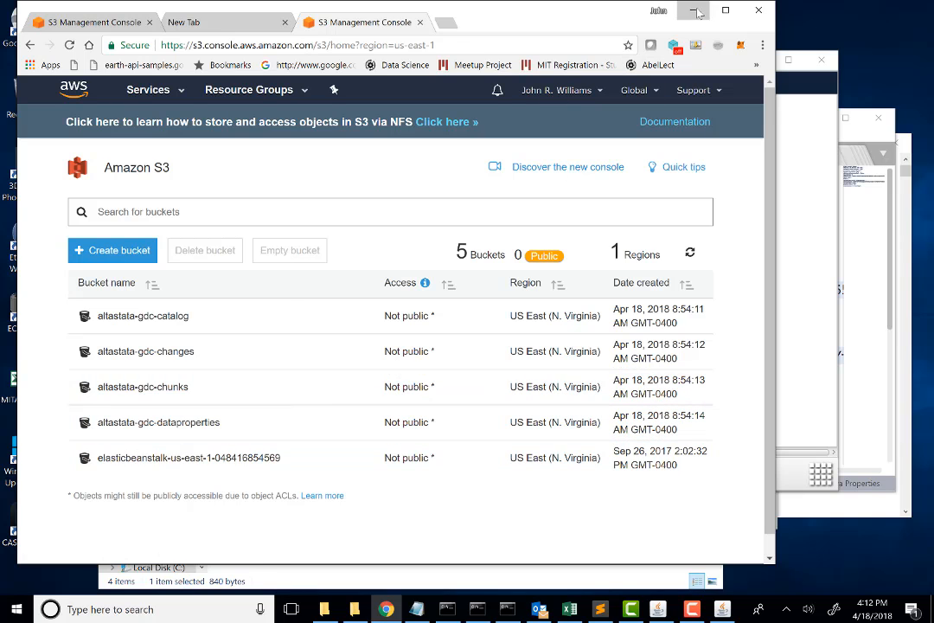
Step: Minimize Chrome, show the account selection in the empty AltaStata window, and close that window
left_click(697, 11)
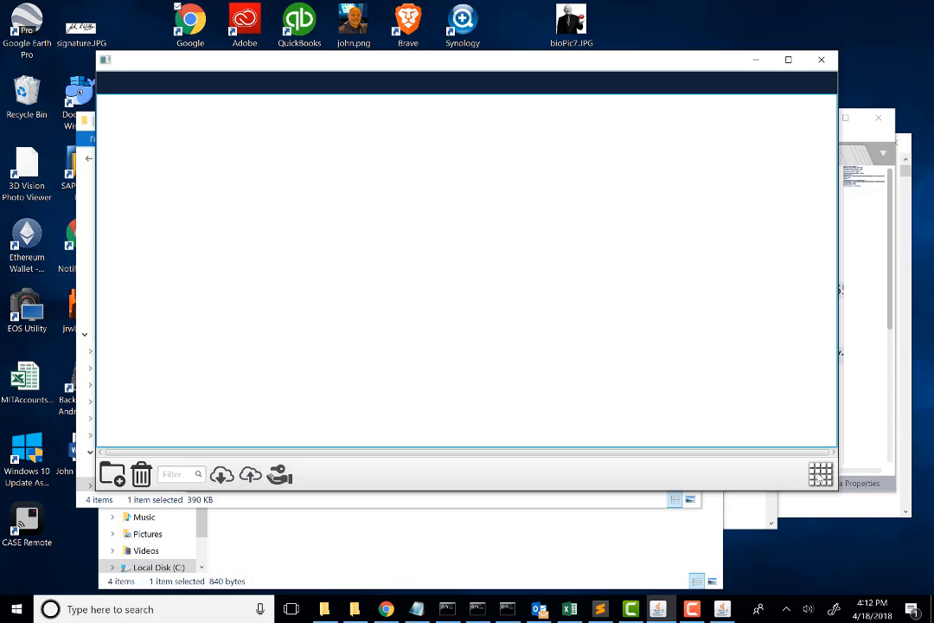
left_click(440, 239)
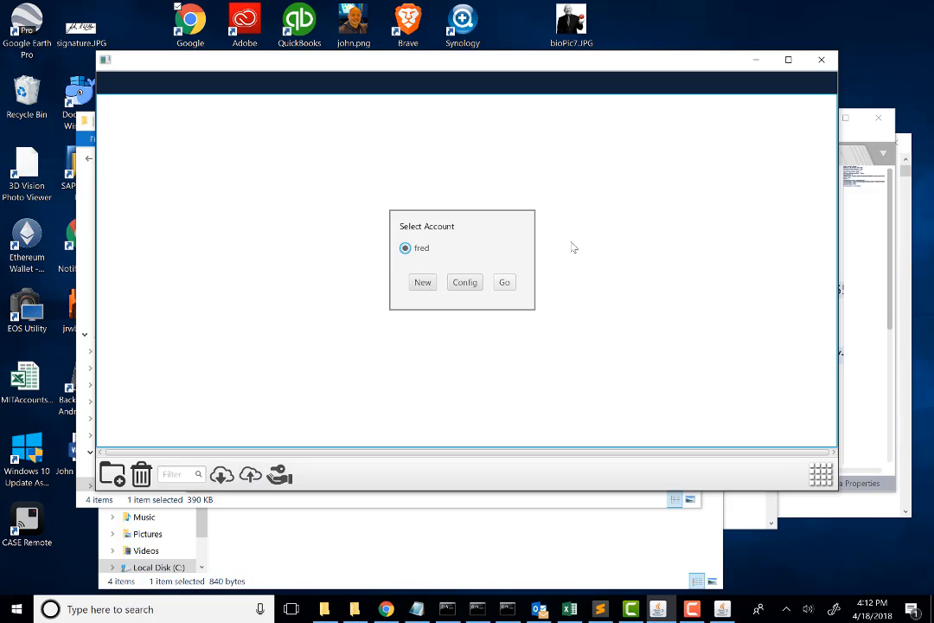
left_click(821, 62)
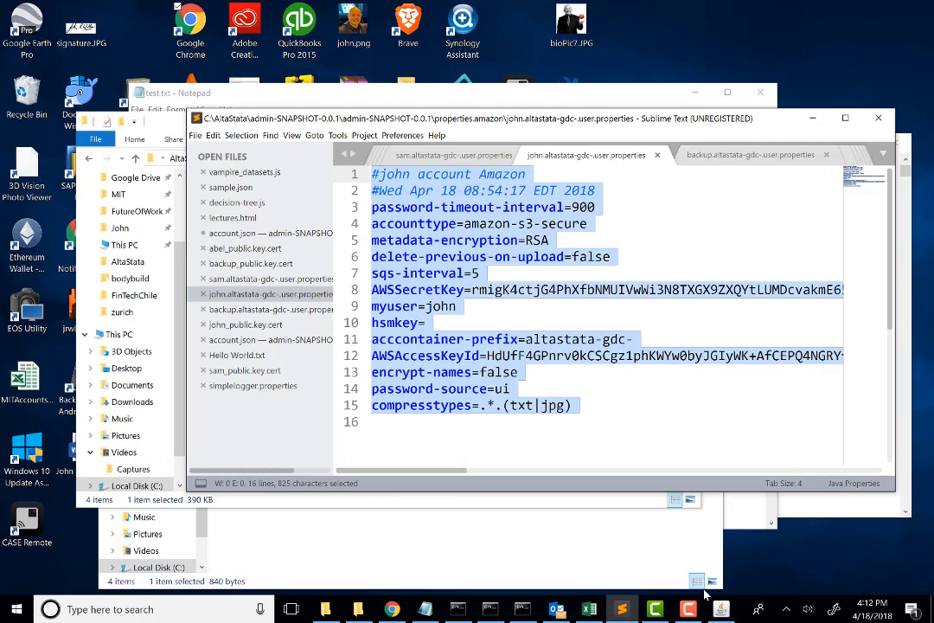
Step: Switch to the logged-in AltaStata window and share Hello World.txt from Public/Documents with the second user offered
left_click(721, 609)
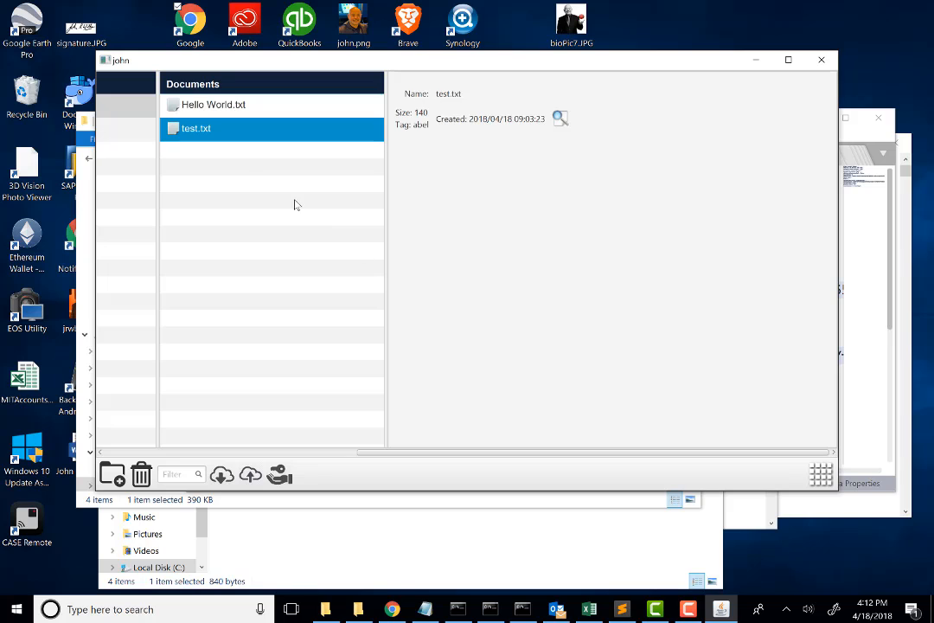
left_click(271, 453)
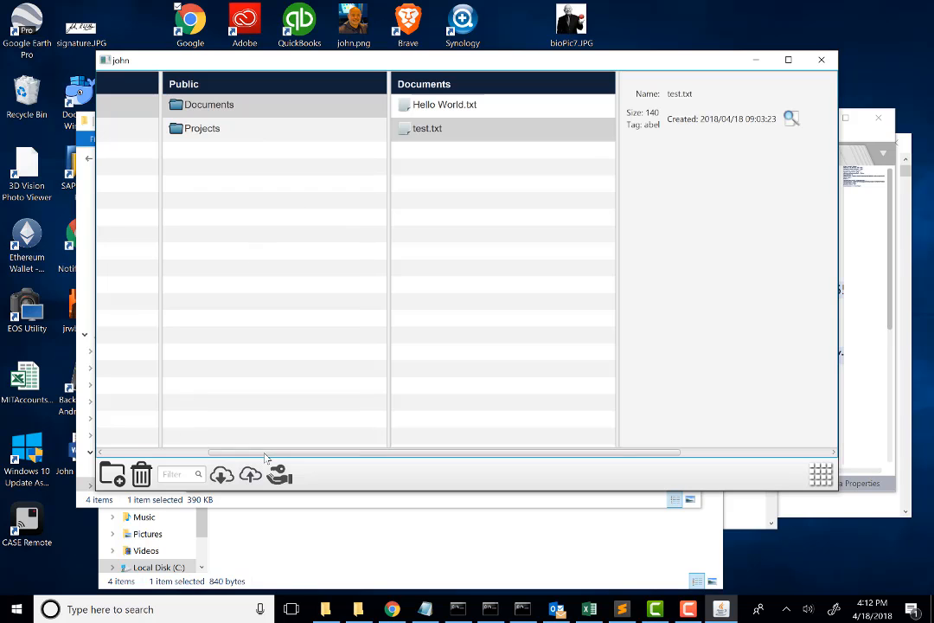
left_click_drag(228, 446, 191, 451)
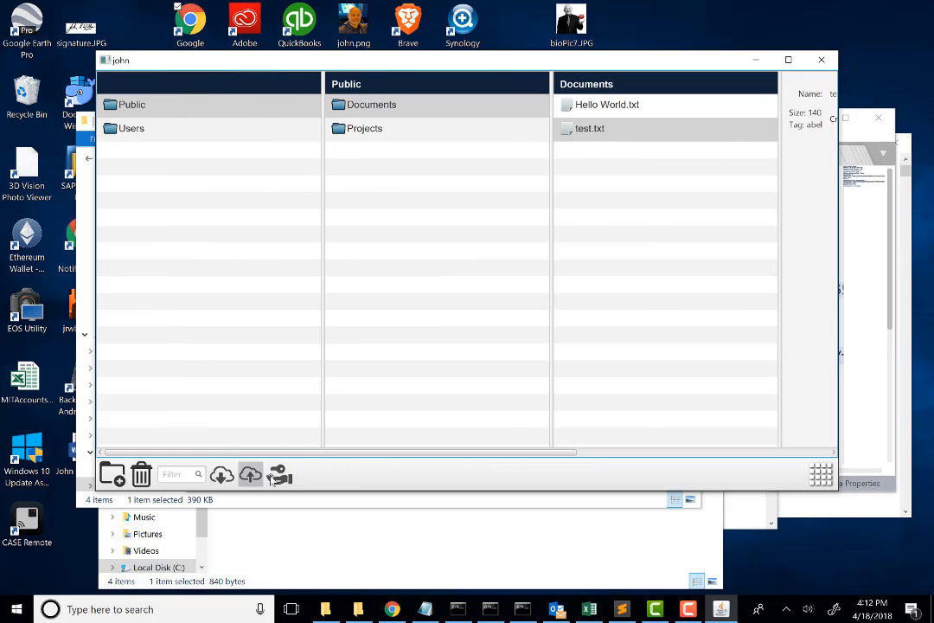
left_click(606, 105)
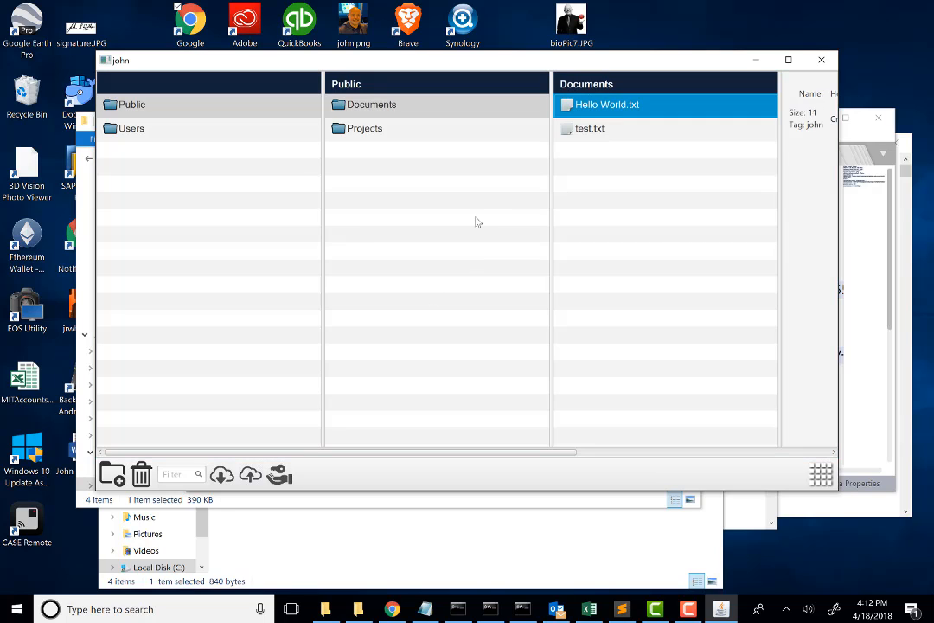
left_click(279, 475)
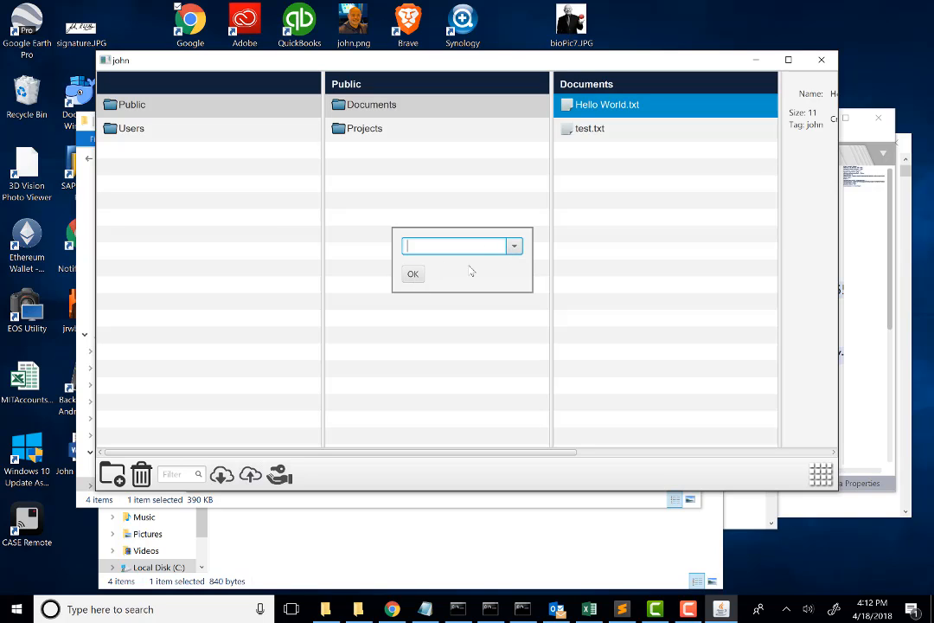
left_click(515, 247)
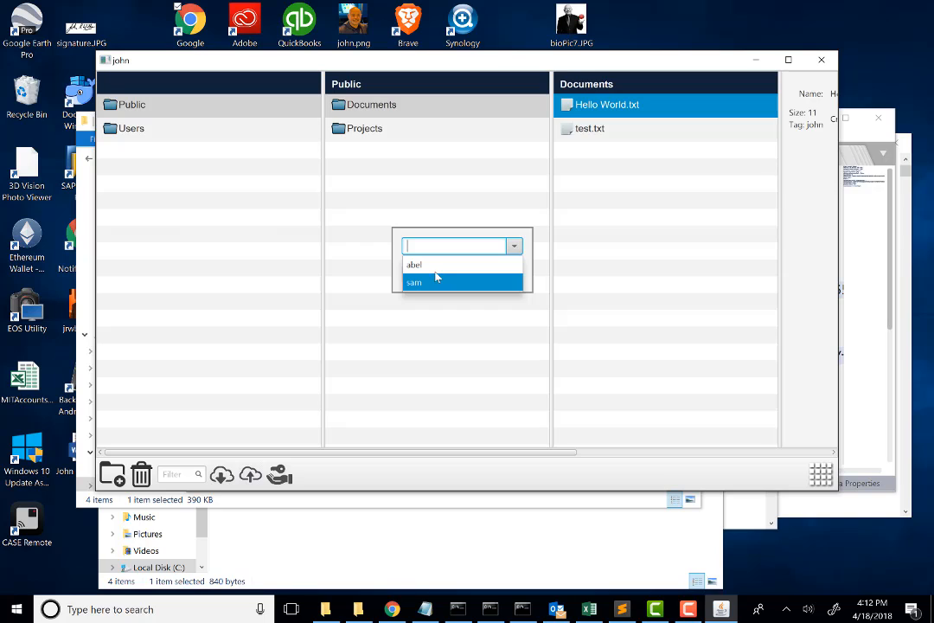
left_click(433, 283)
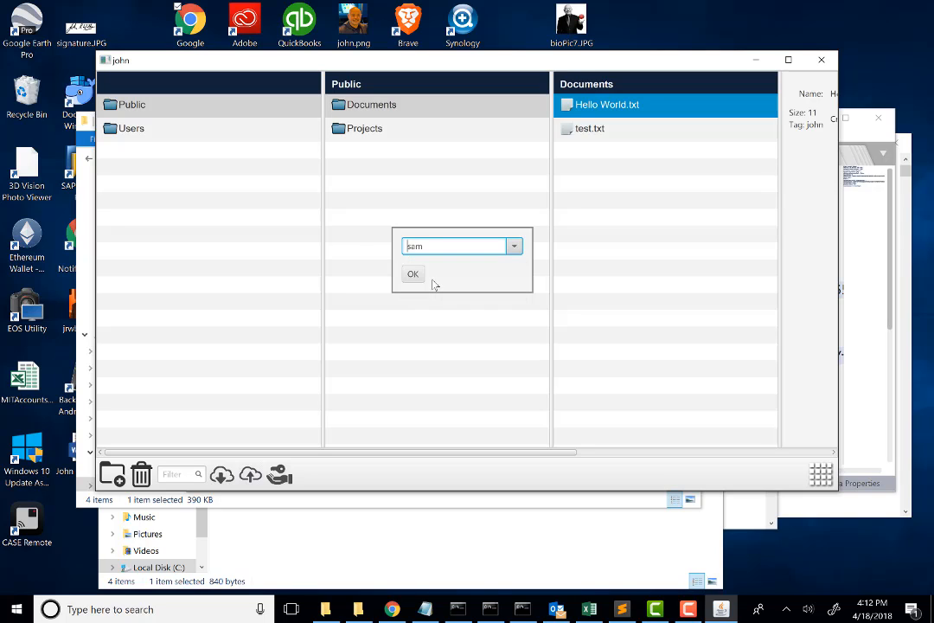
left_click(413, 274)
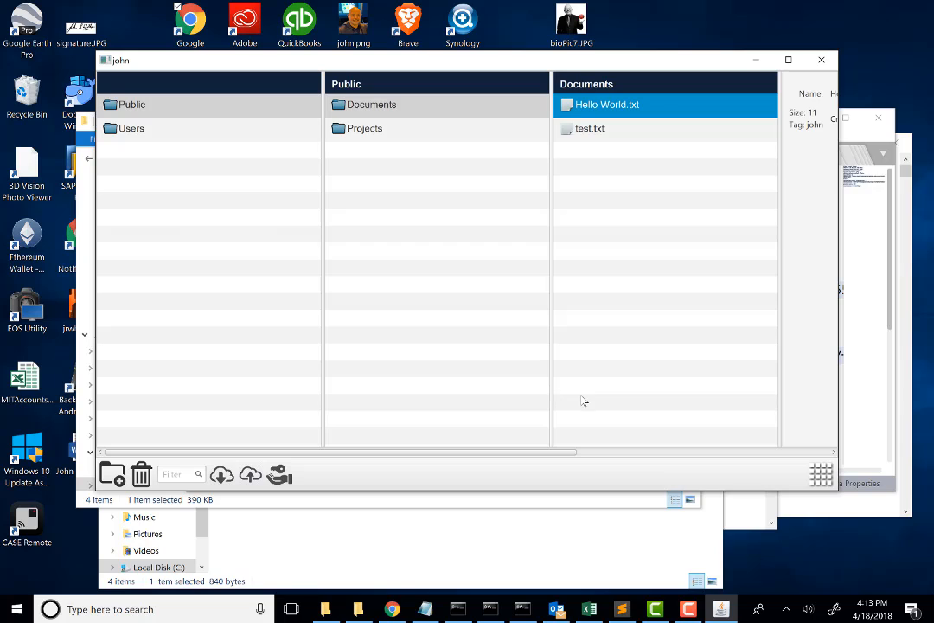
mouse_move(696, 612)
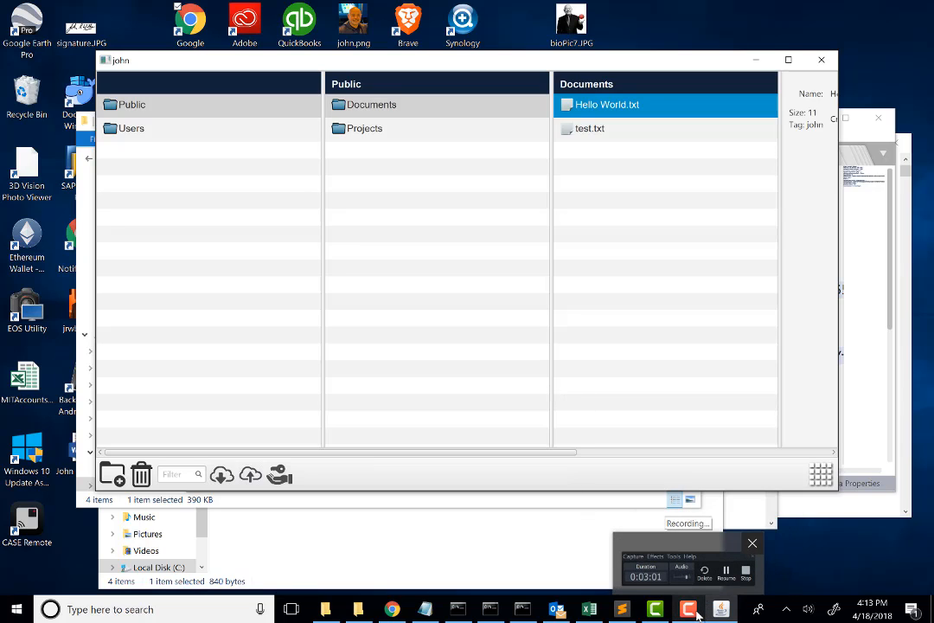
left_click(749, 581)
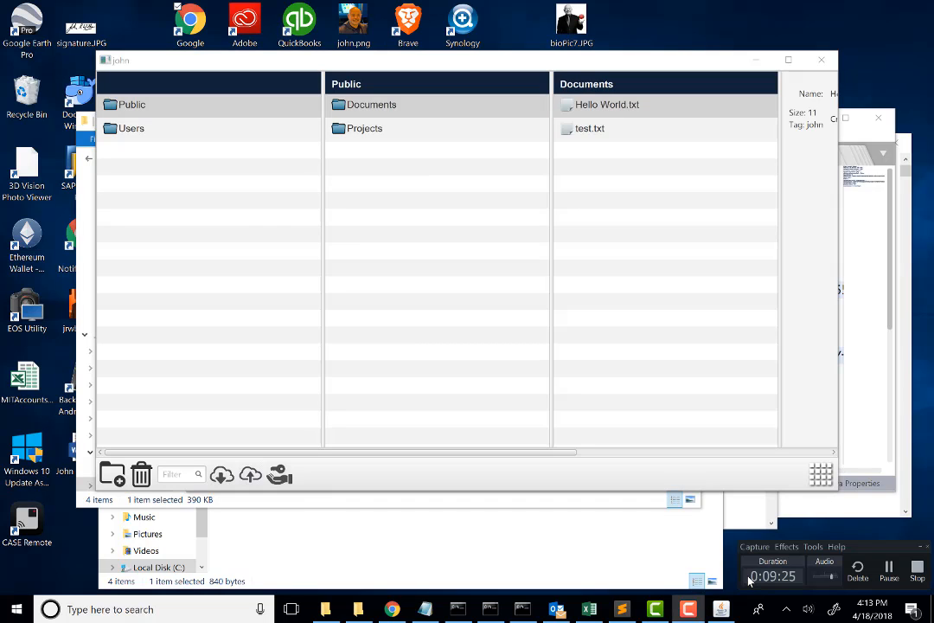